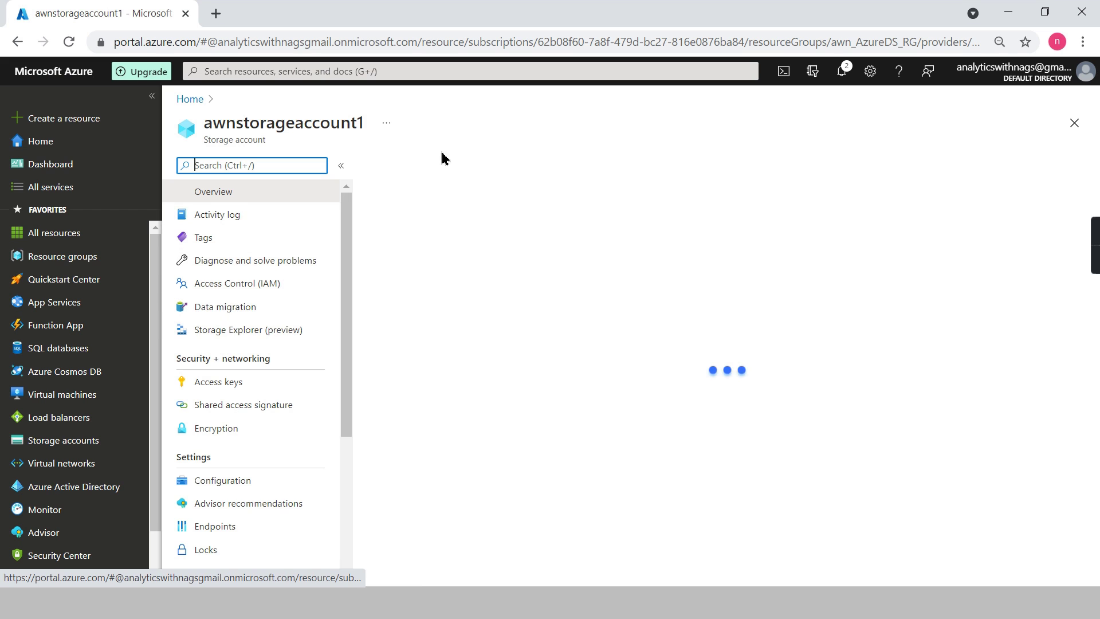
Step: Create a new blob container named awnimages in the awnstorageaccount1 storage account
scroll(346, 244, "down", 2)
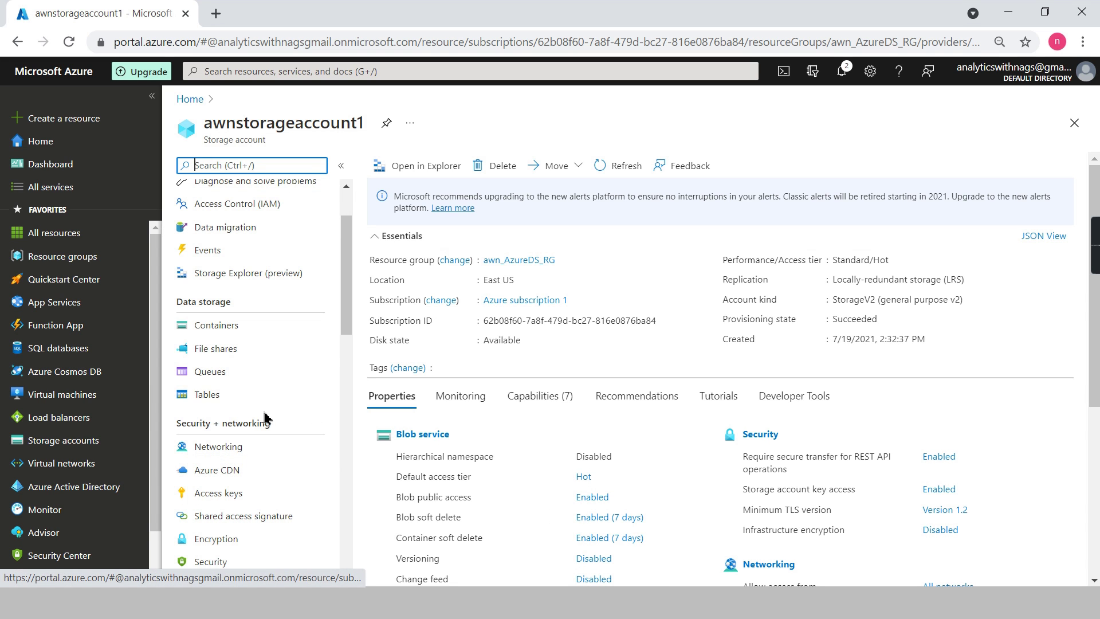
left_click(211, 328)
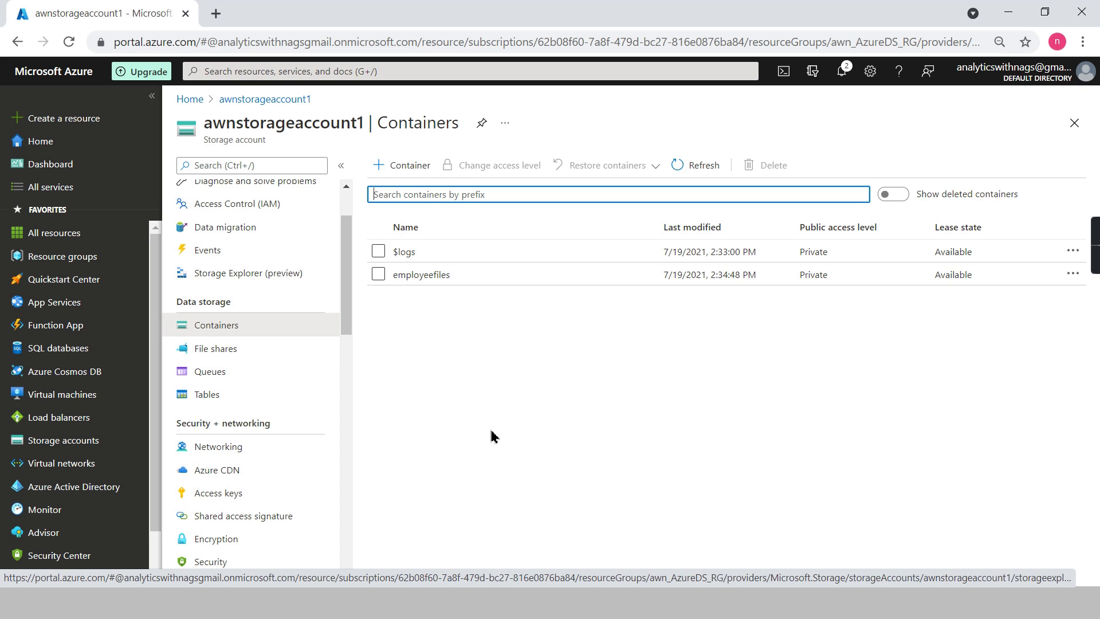
left_click(405, 172)
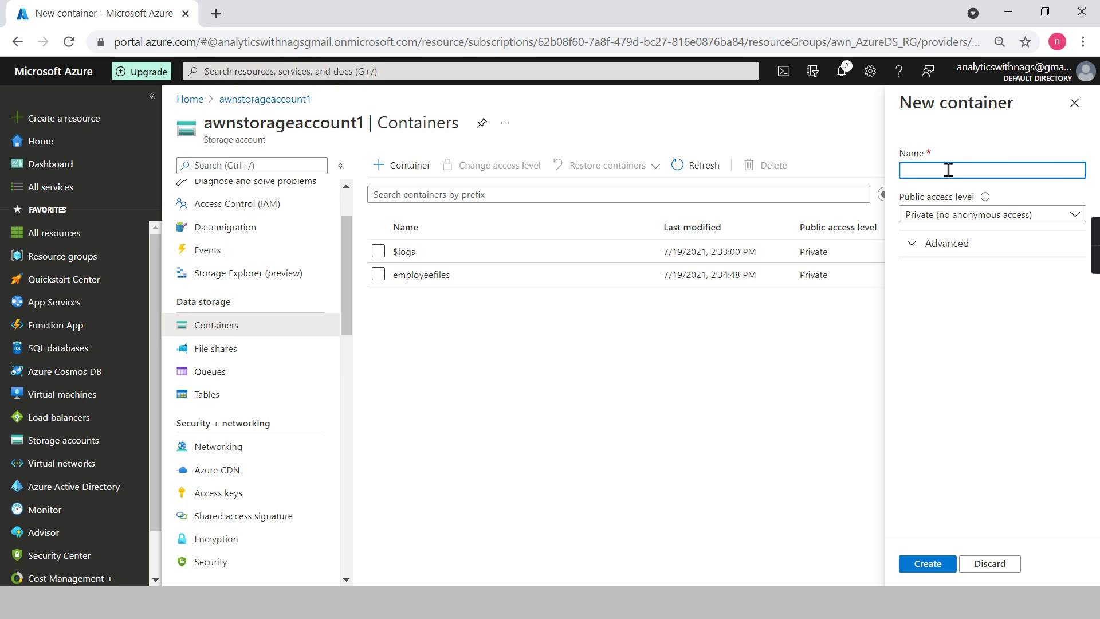
type("Images")
key("Home")
type("w")
key("BackSpace")
type("awn")
left_click(928, 564)
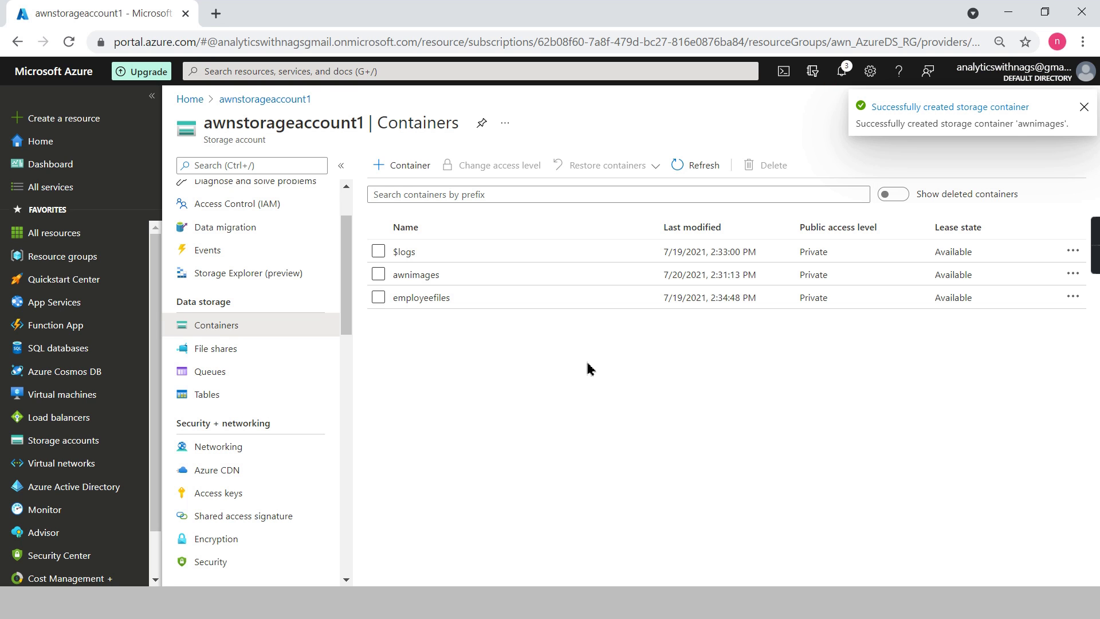
Step: Check the contents of the employeefiles and awnimages containers, ending back at the storage account's container list
left_click(440, 301)
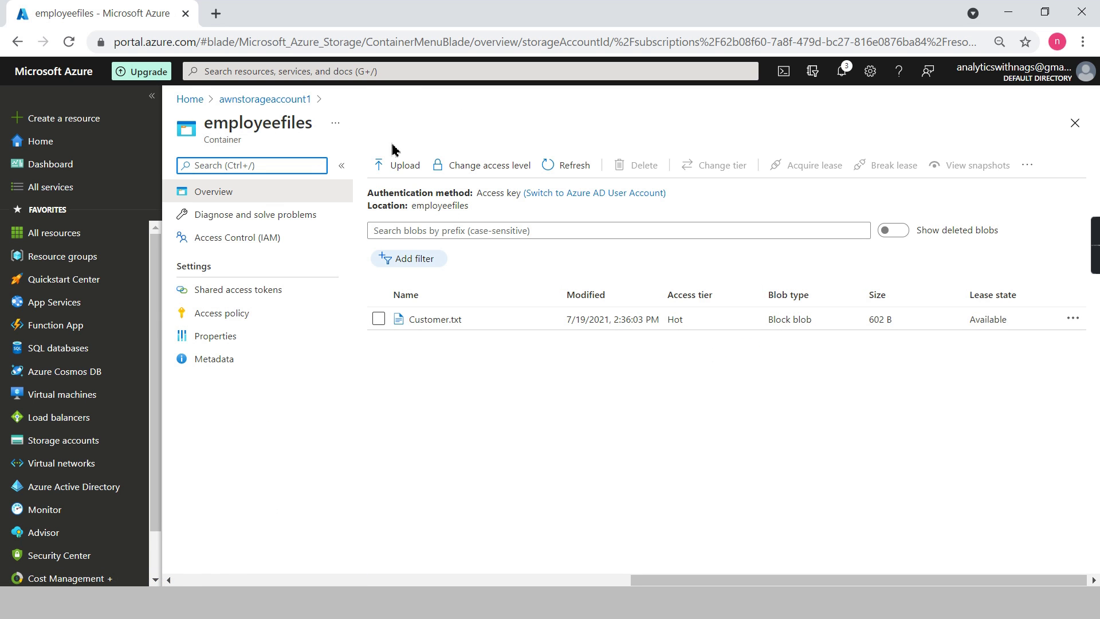
left_click(200, 105)
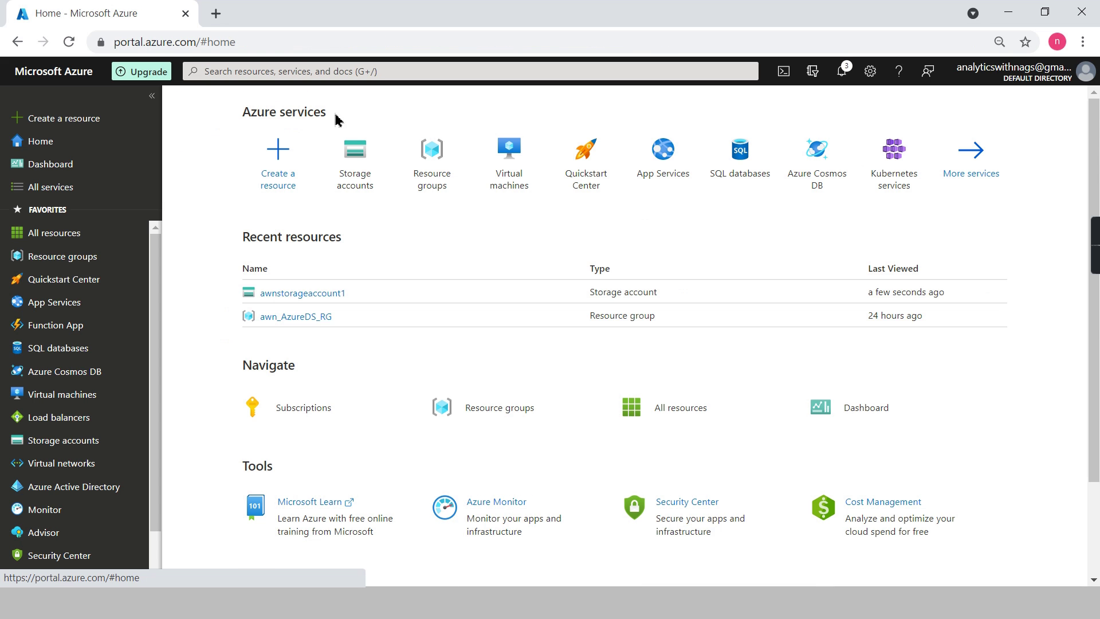
left_click(298, 294)
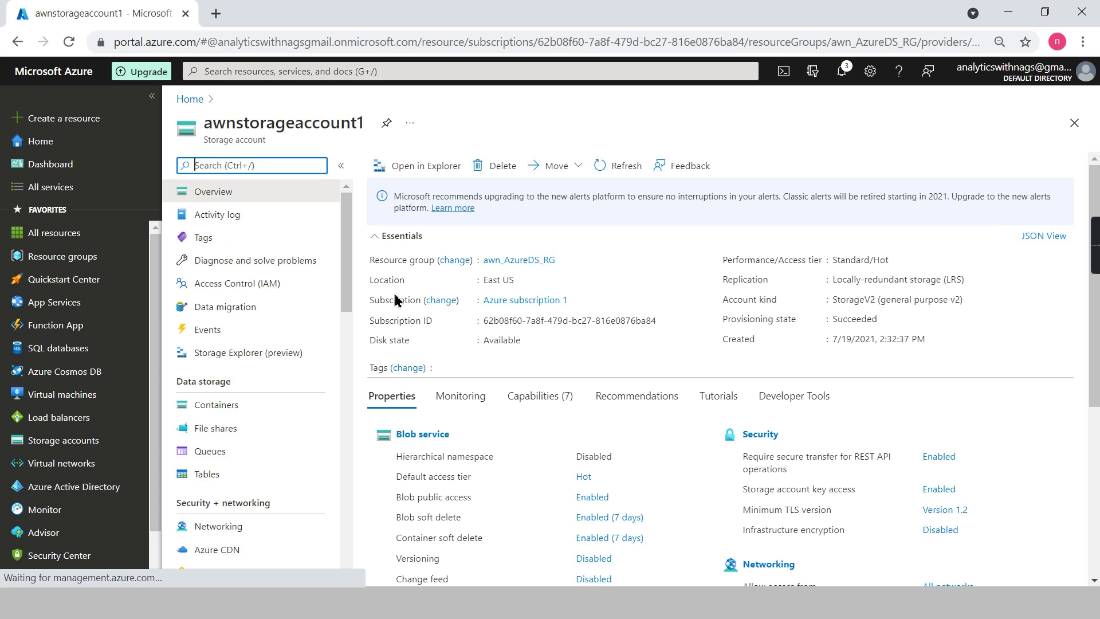
left_click(215, 408)
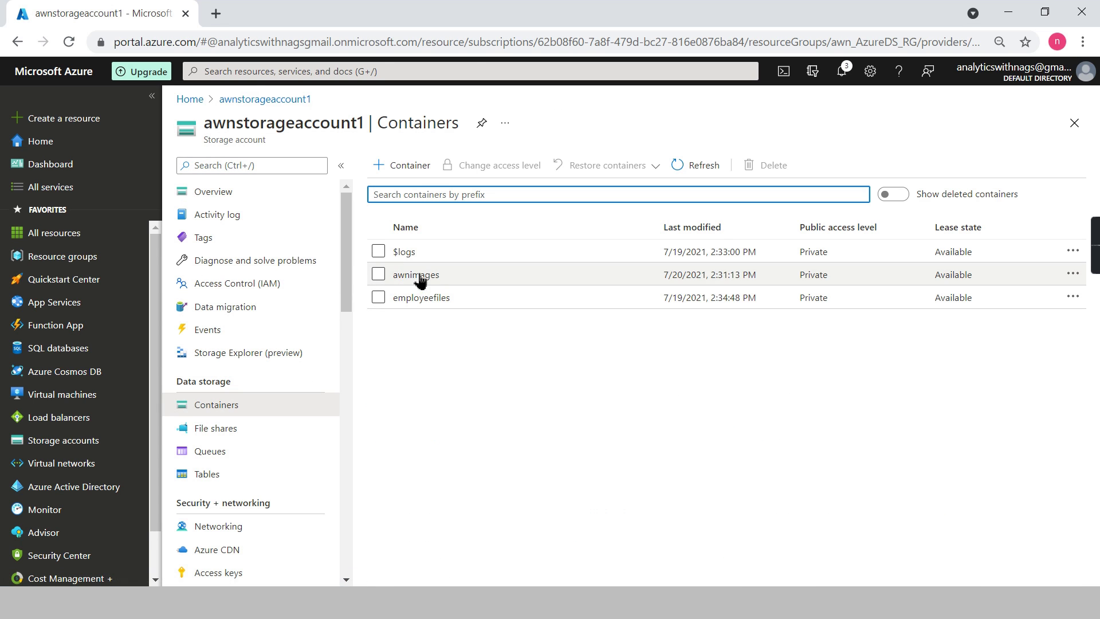
left_click(417, 275)
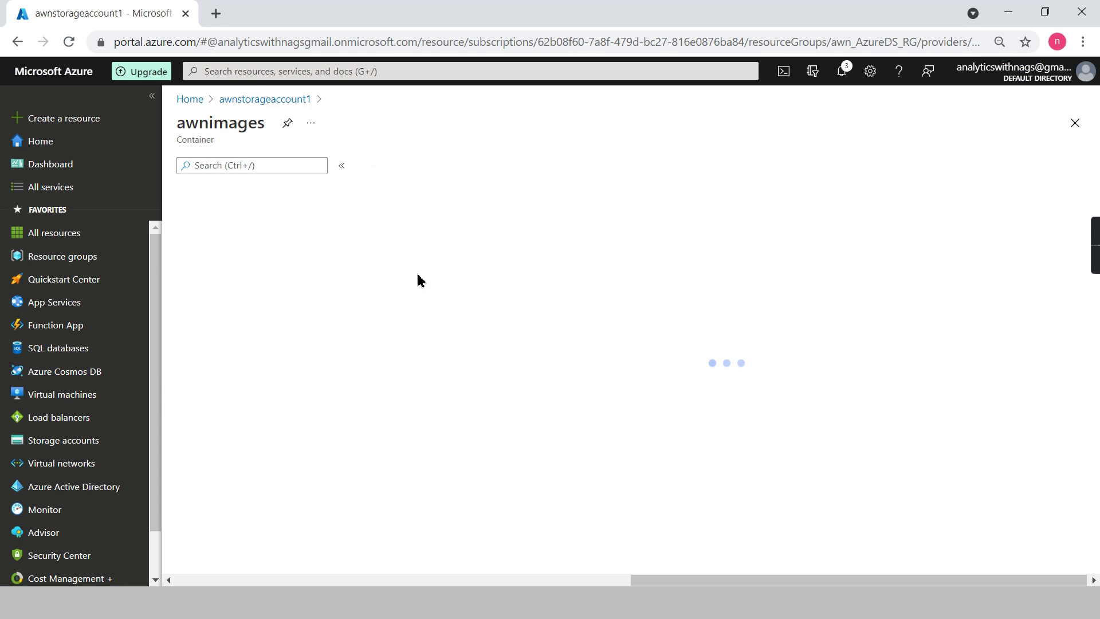
left_click(341, 166)
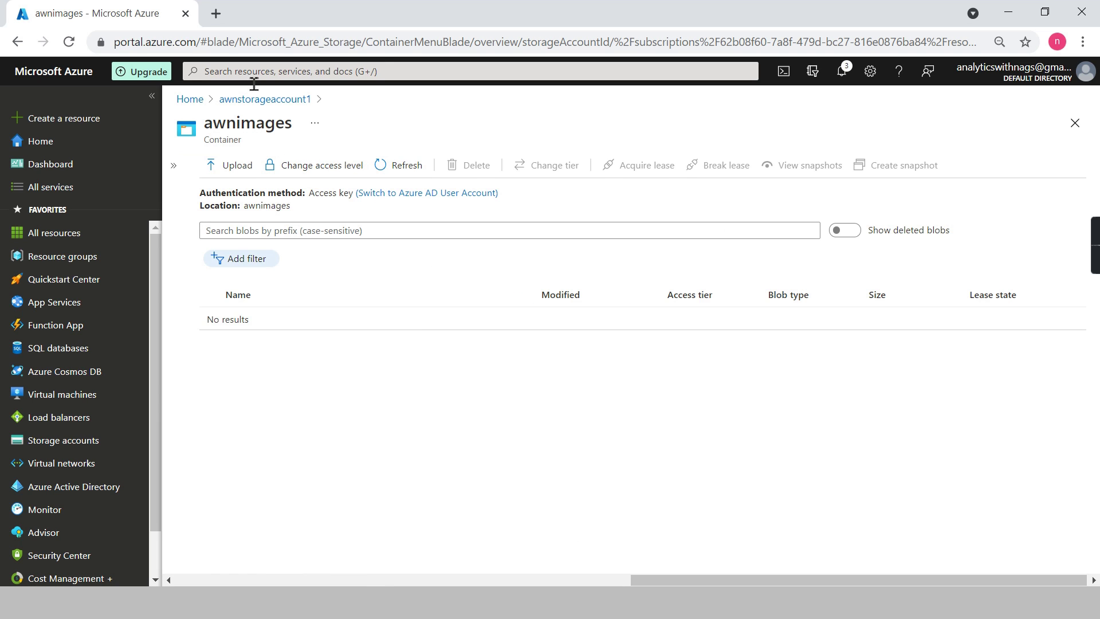
left_click(254, 100)
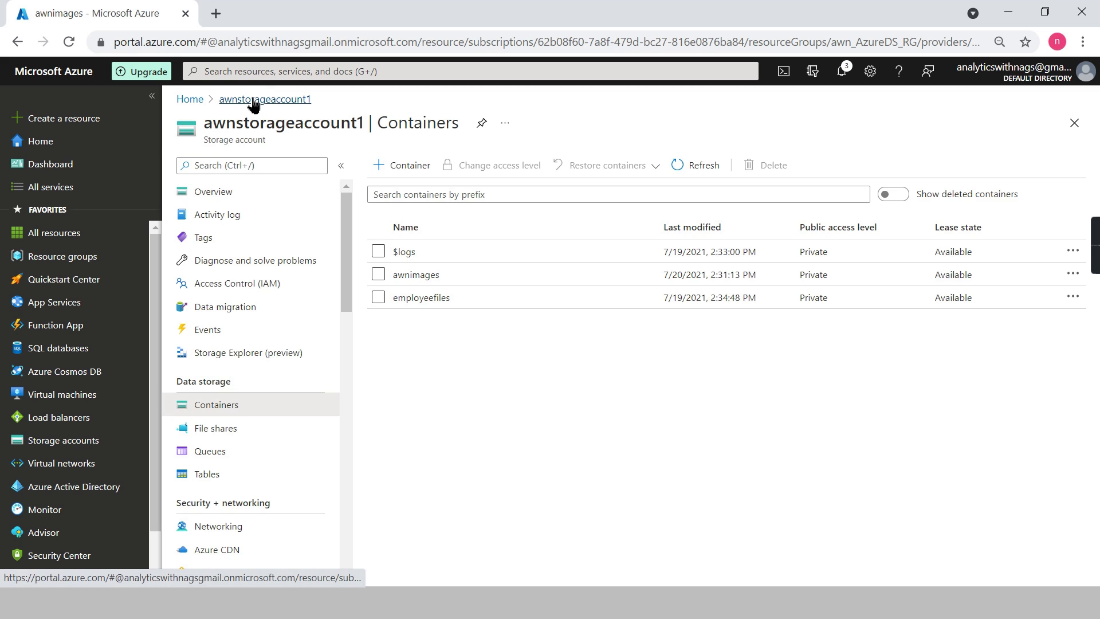
Step: Upload the image Black & Yellow Museum Logo (4) from the AnalyticsWithNaga folder on drive D to the awnimages container
left_click(429, 277)
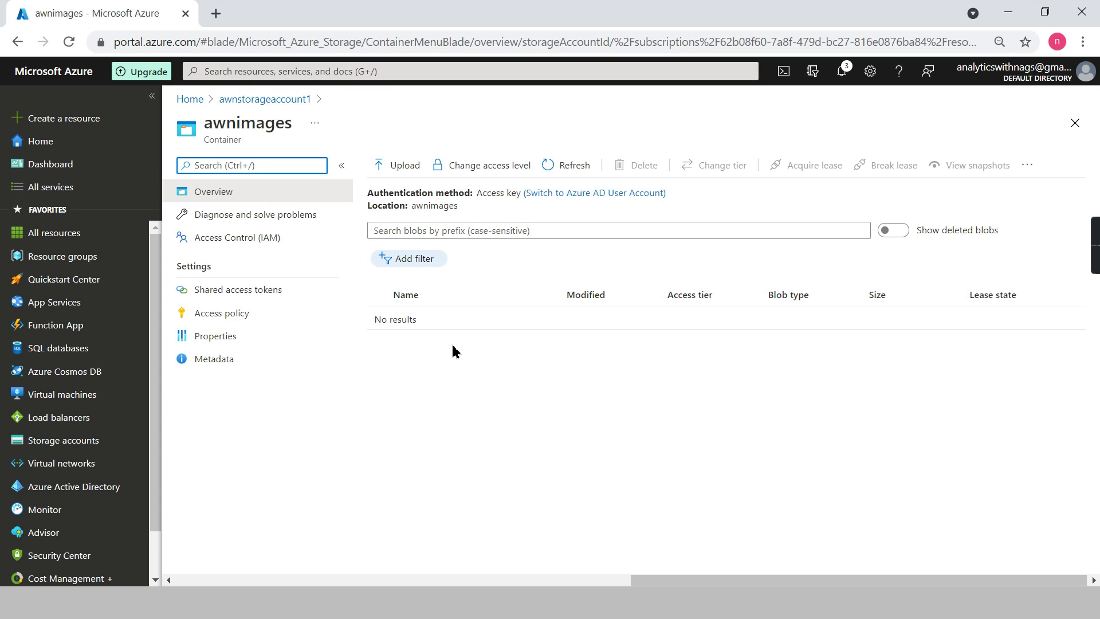
left_click(405, 171)
left_click(1077, 165)
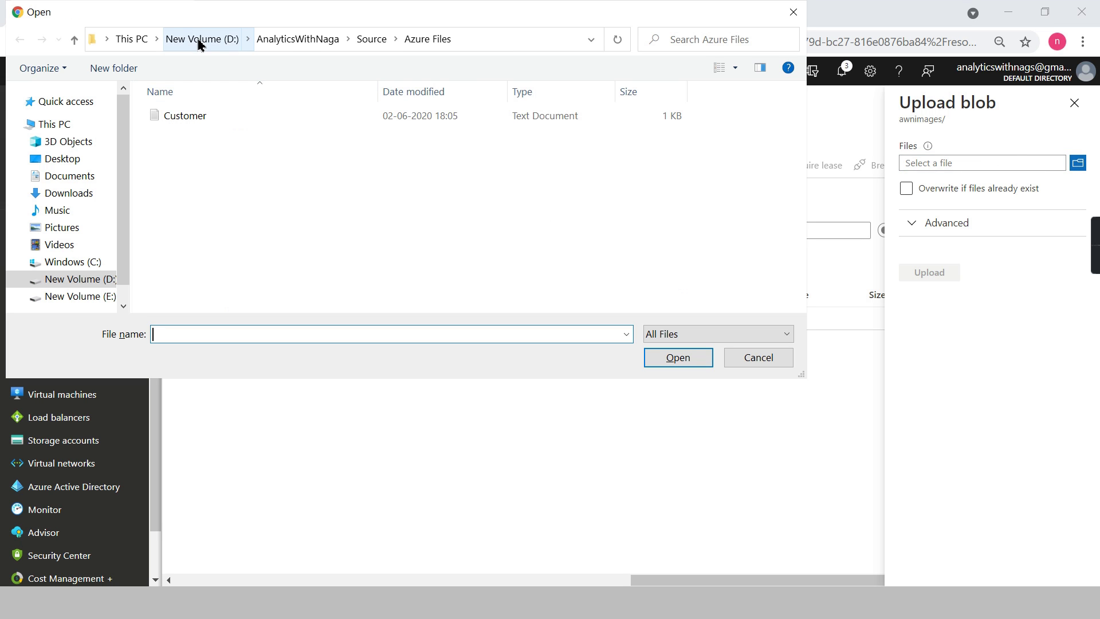
left_click(295, 39)
scroll(610, 281, "down", 2)
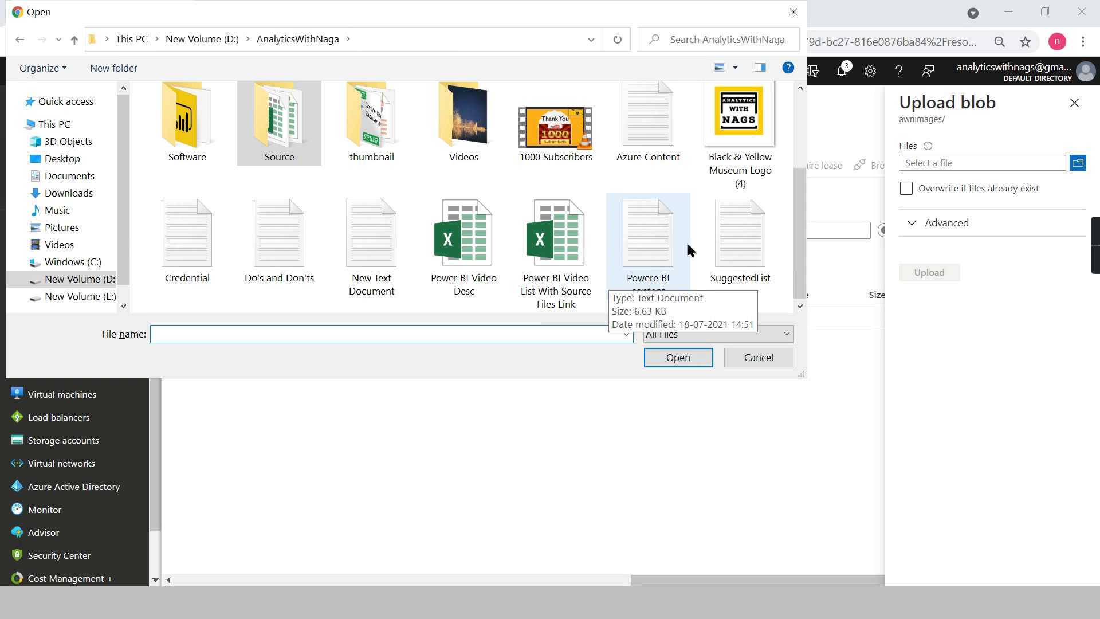
left_click(739, 140)
left_click(690, 356)
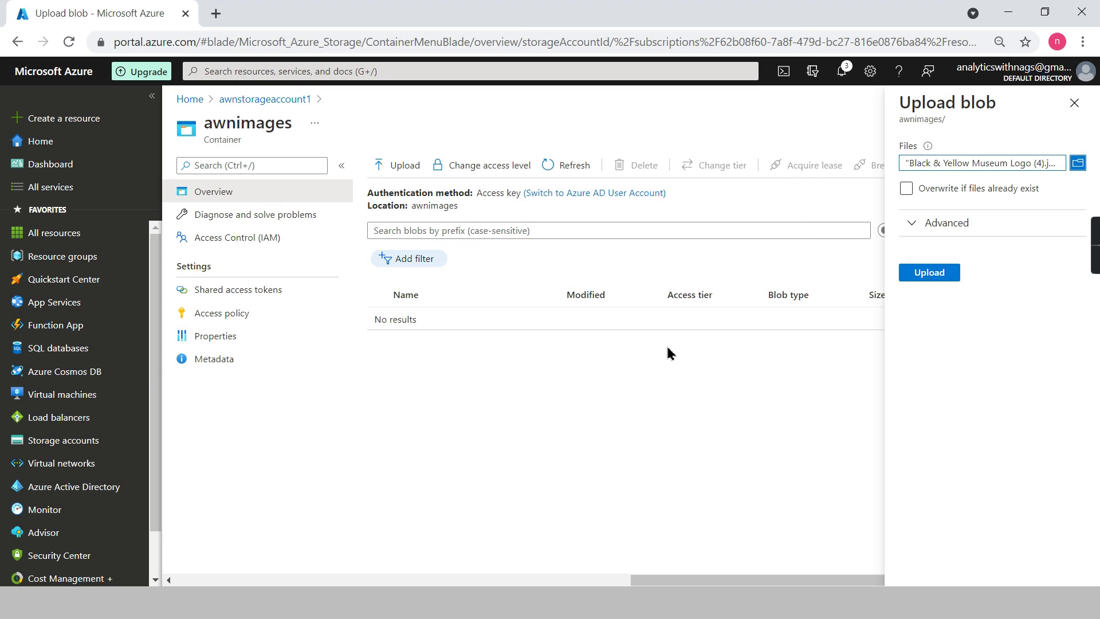
left_click(928, 272)
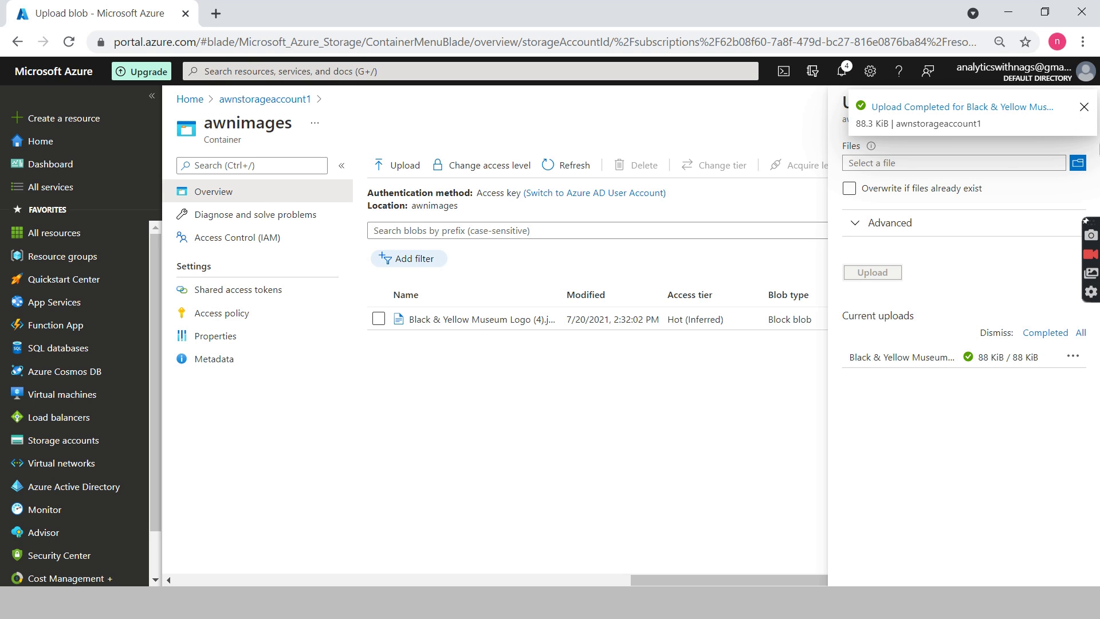
left_click(1084, 110)
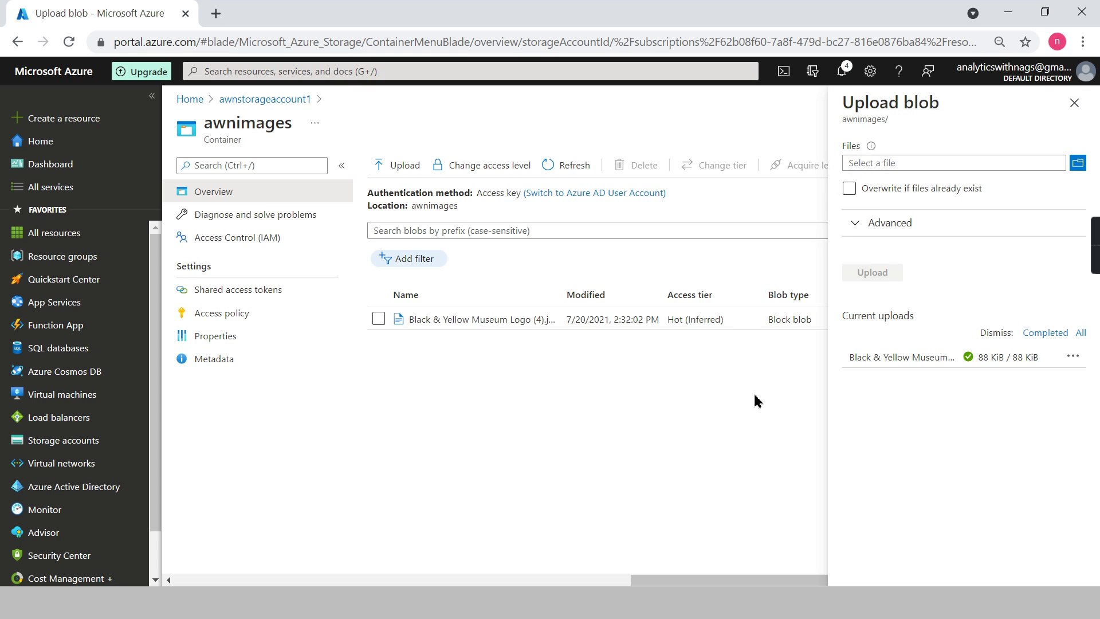
left_click(1075, 115)
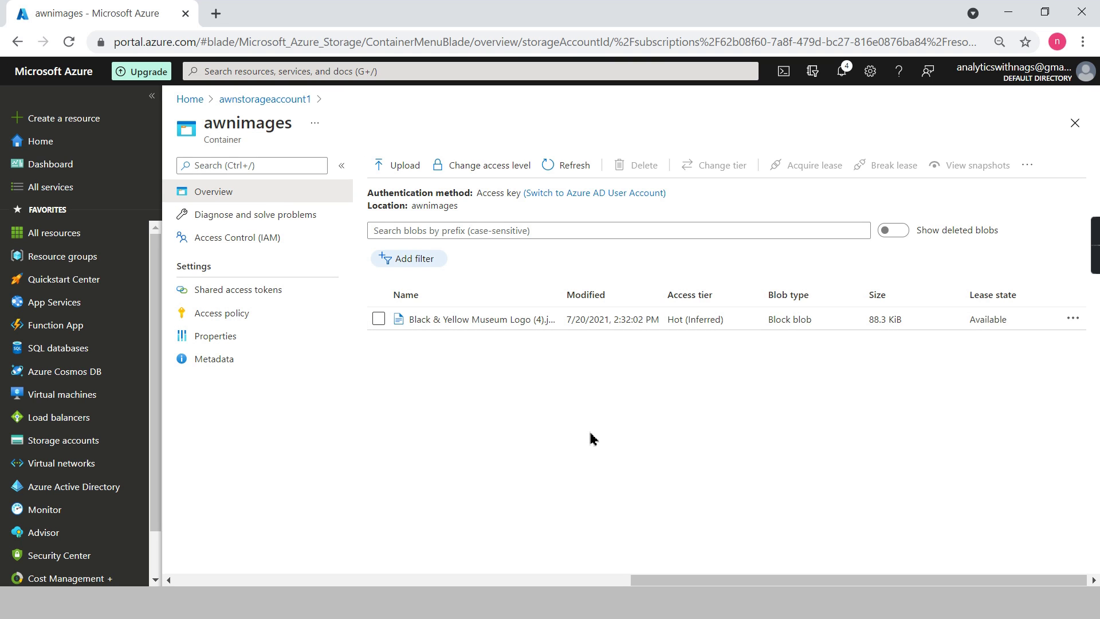
Step: Reopen the awnimages container from the container list to check its blobs, and return to the list
left_click(288, 103)
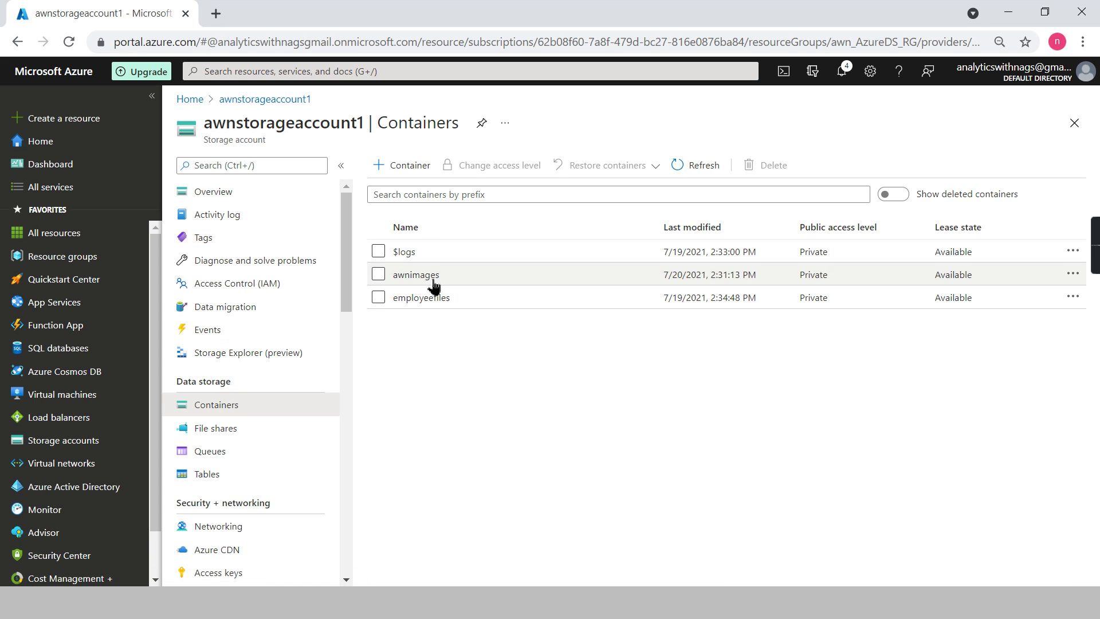
left_click(415, 275)
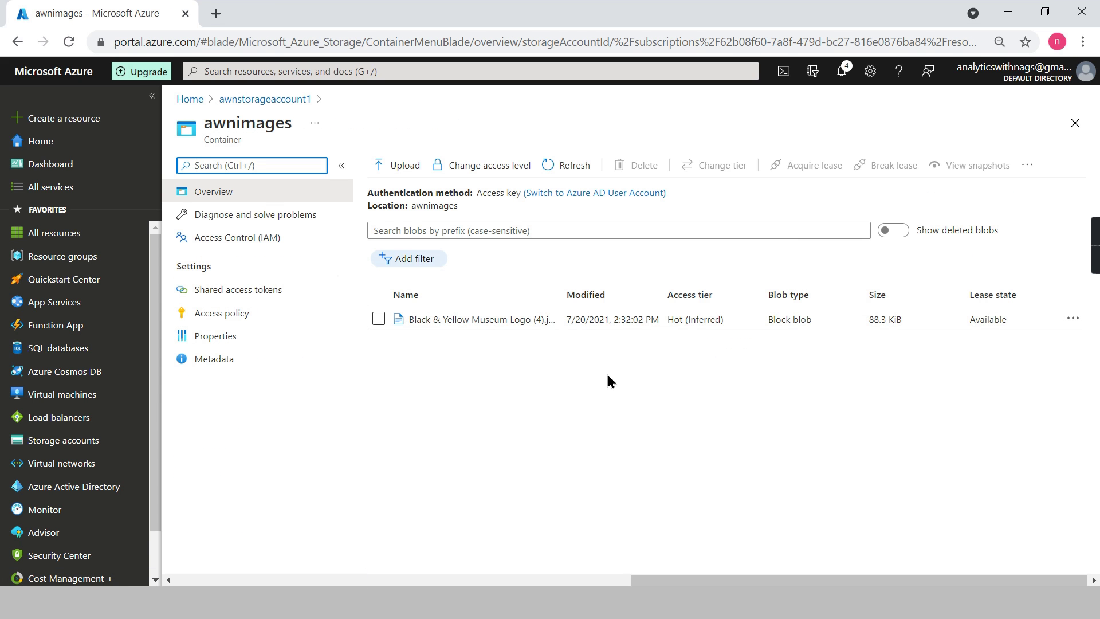
left_click(247, 100)
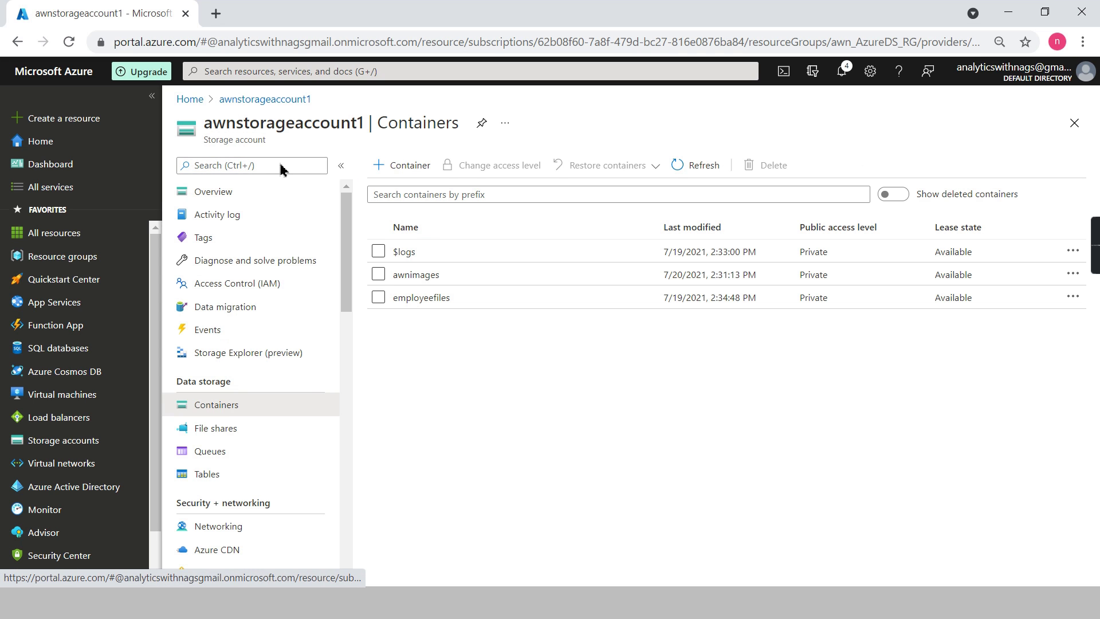
Step: Create a file share named awndemo with a 1 GiB quota in the storage account
left_click(223, 436)
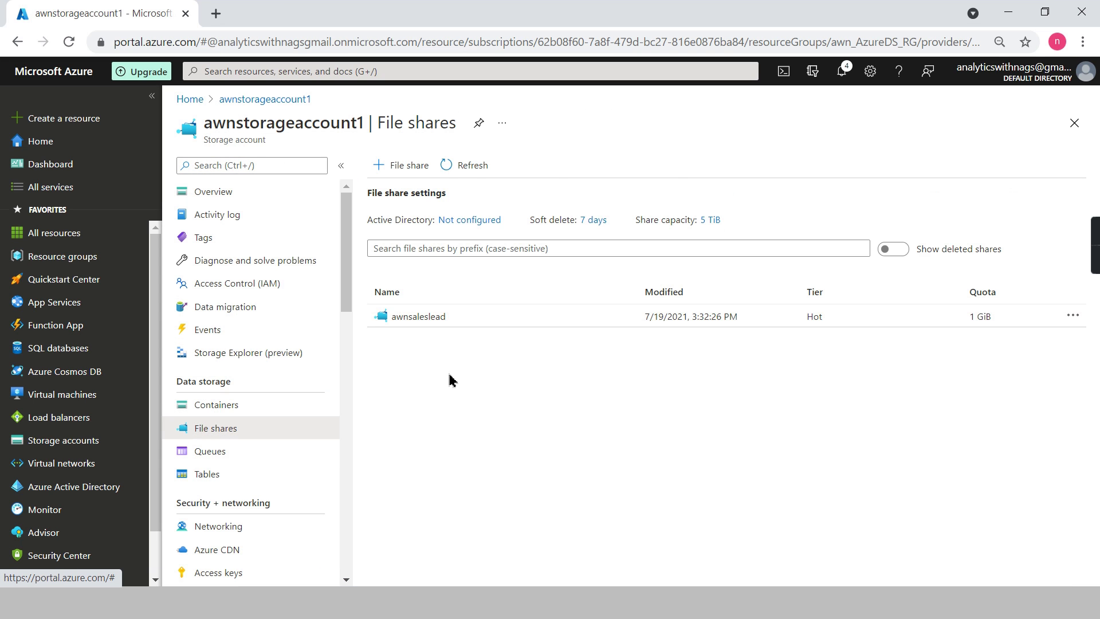
left_click(395, 168)
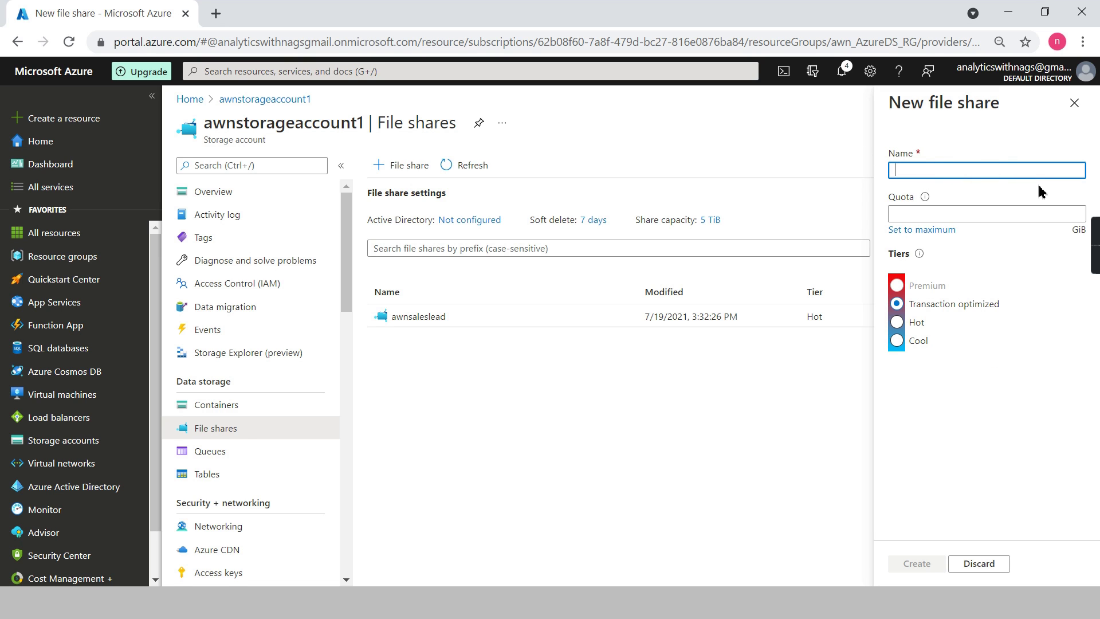
type("awn")
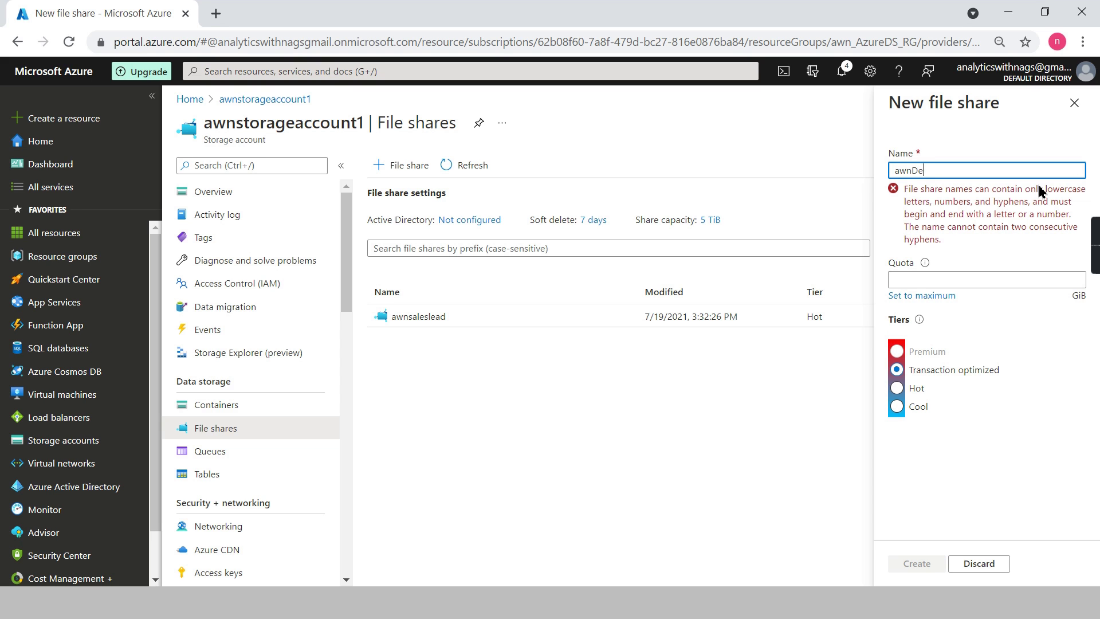
type("demo")
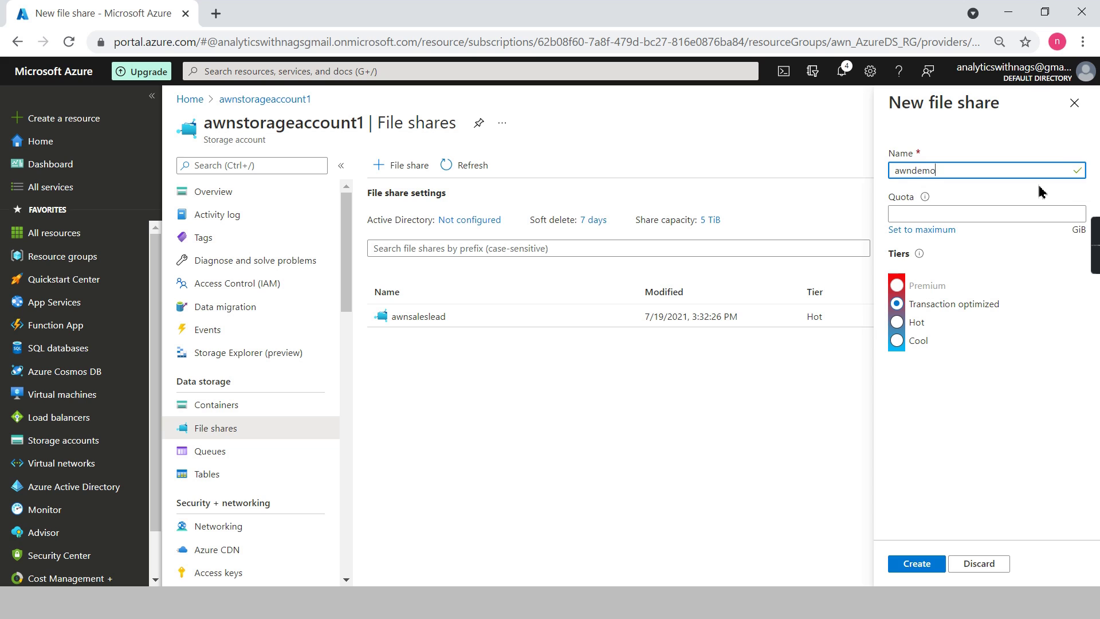
left_click(1052, 213)
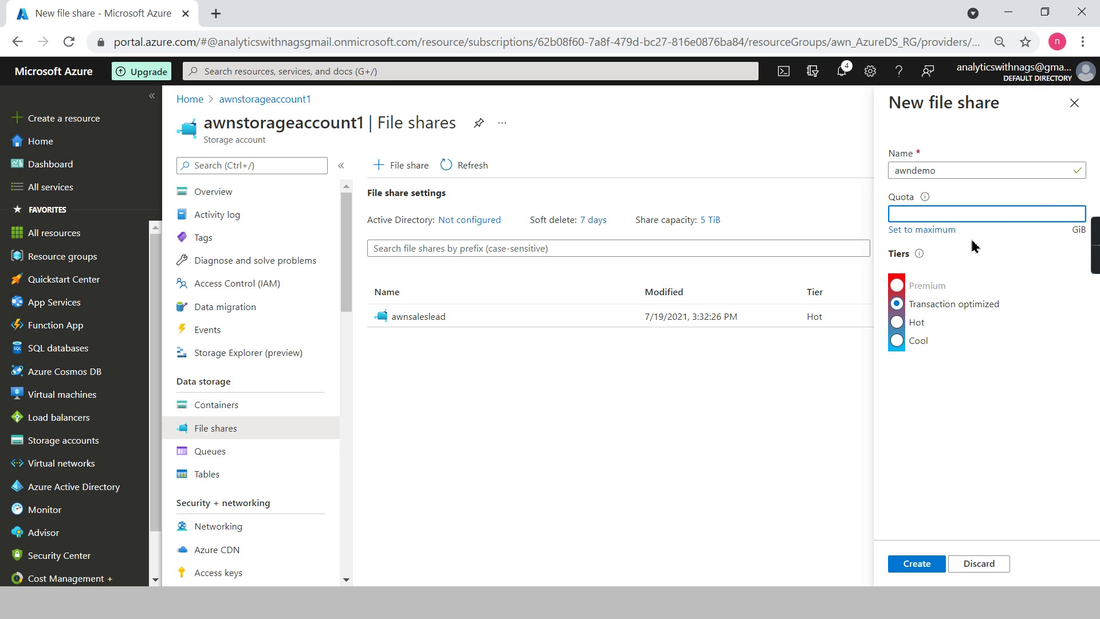
type("1")
left_click(915, 566)
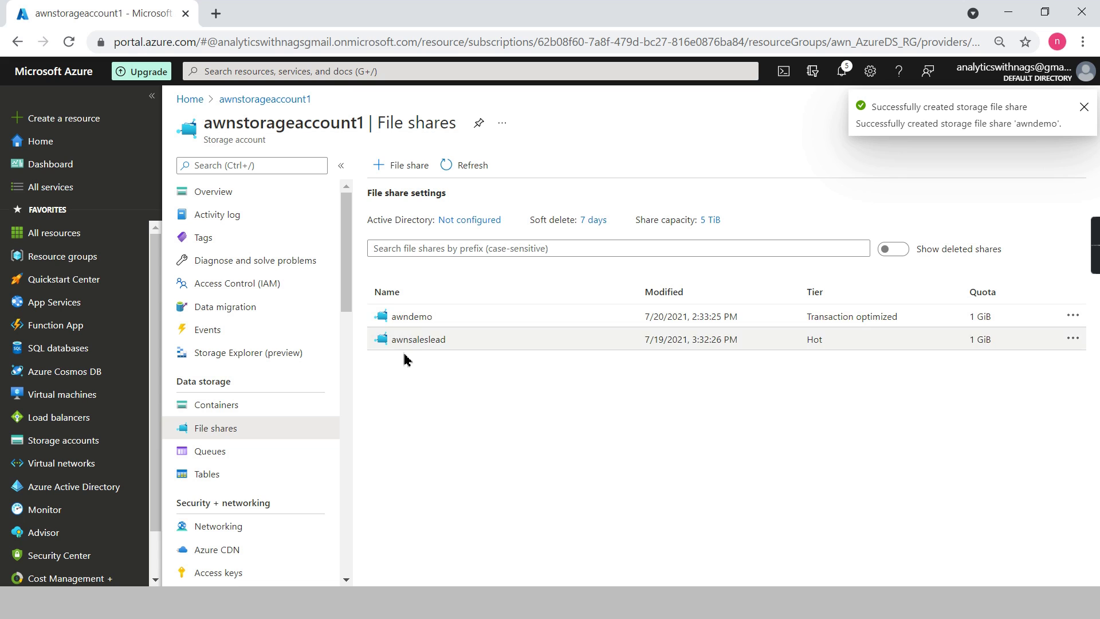
Step: Open the awndemo file share and review its connection instructions for Windows
left_click(411, 317)
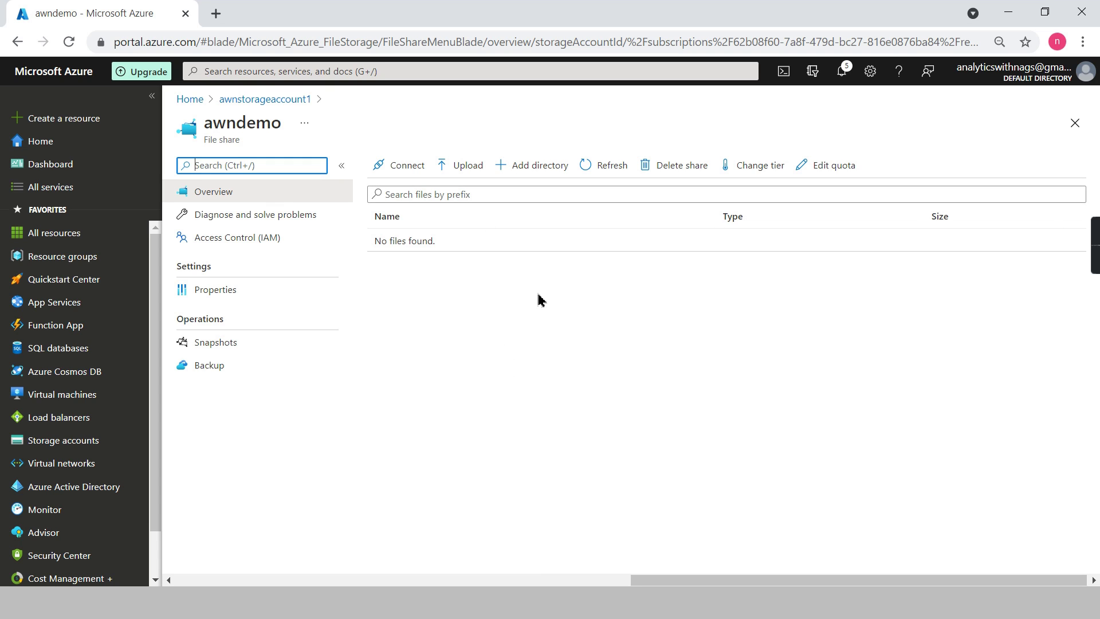
left_click(395, 168)
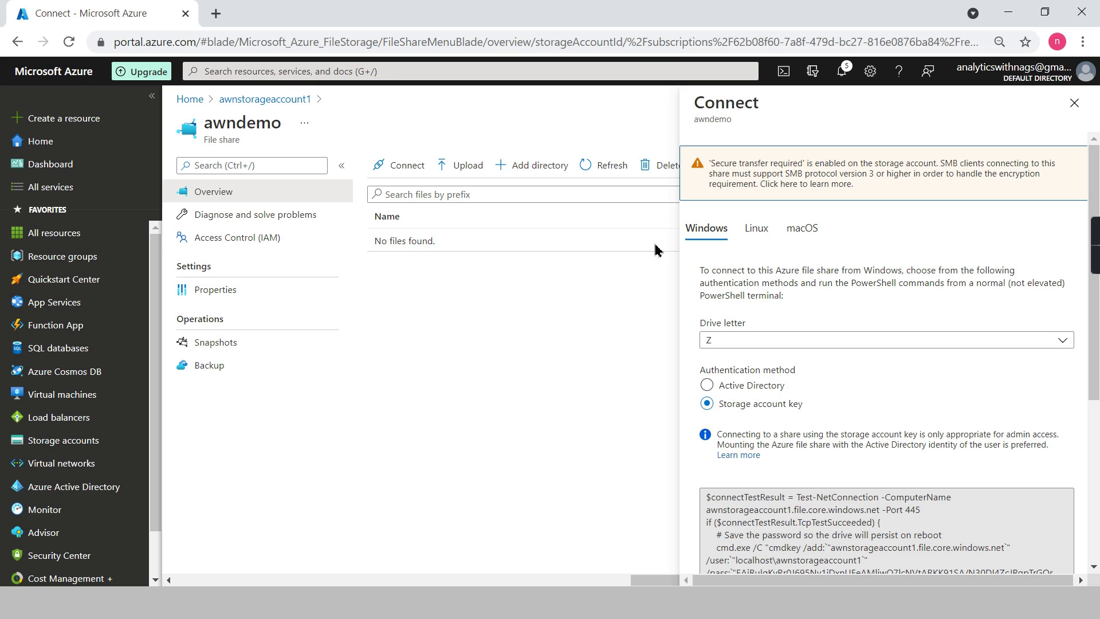
scroll(892, 427, "down", 1)
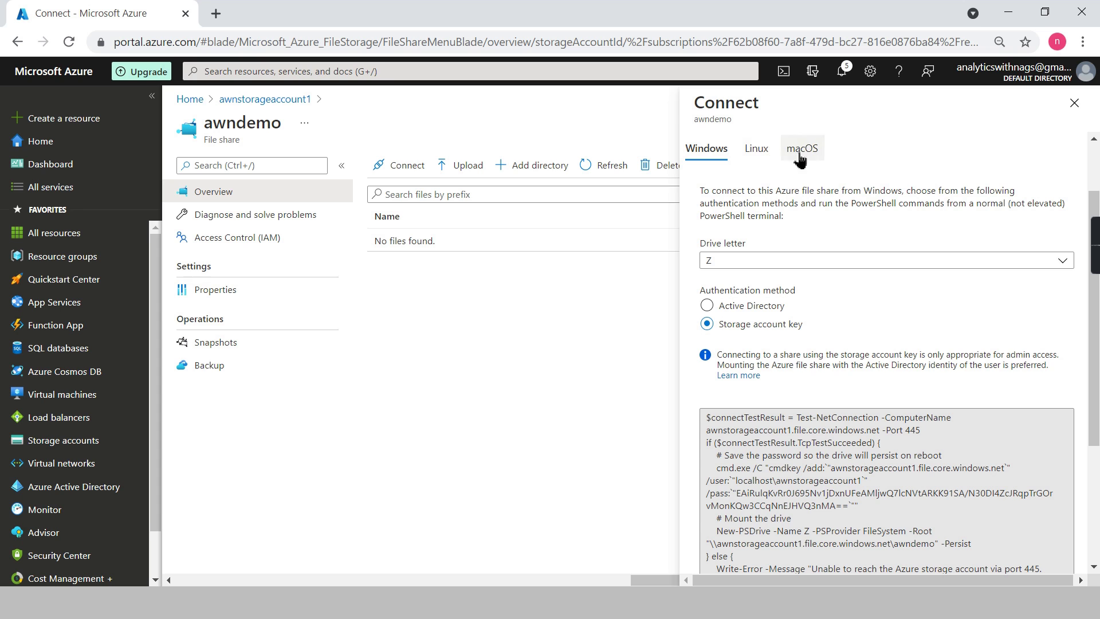
scroll(749, 228, "down", 1)
Step: Select the text of the PowerShell connection script for the awndemo share and review its drive letter and authentication settings
left_click(859, 375)
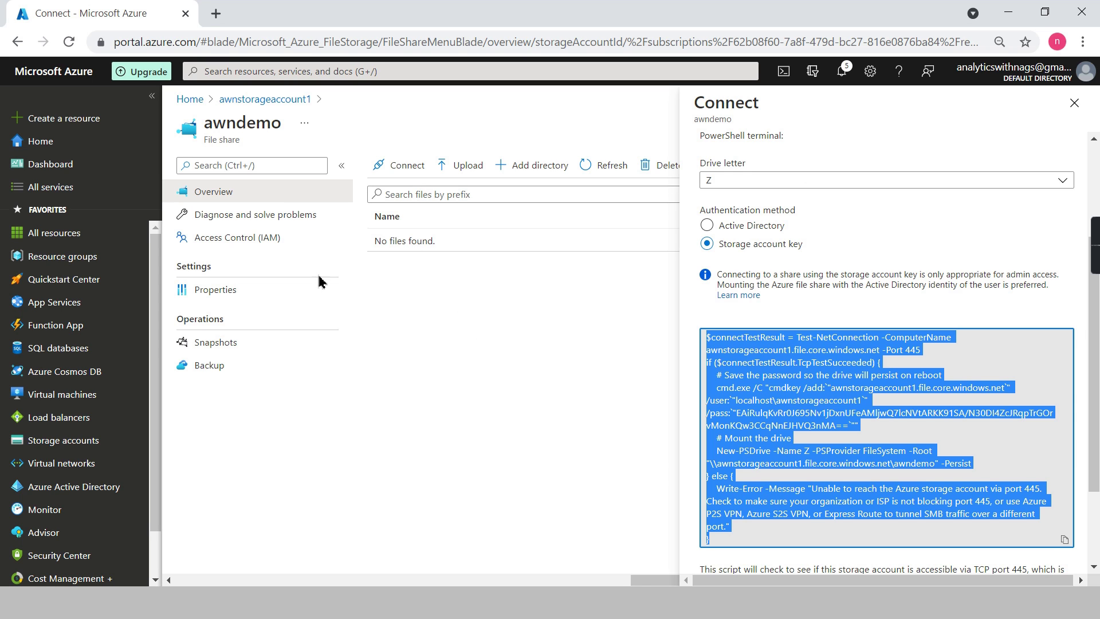
left_click(865, 434)
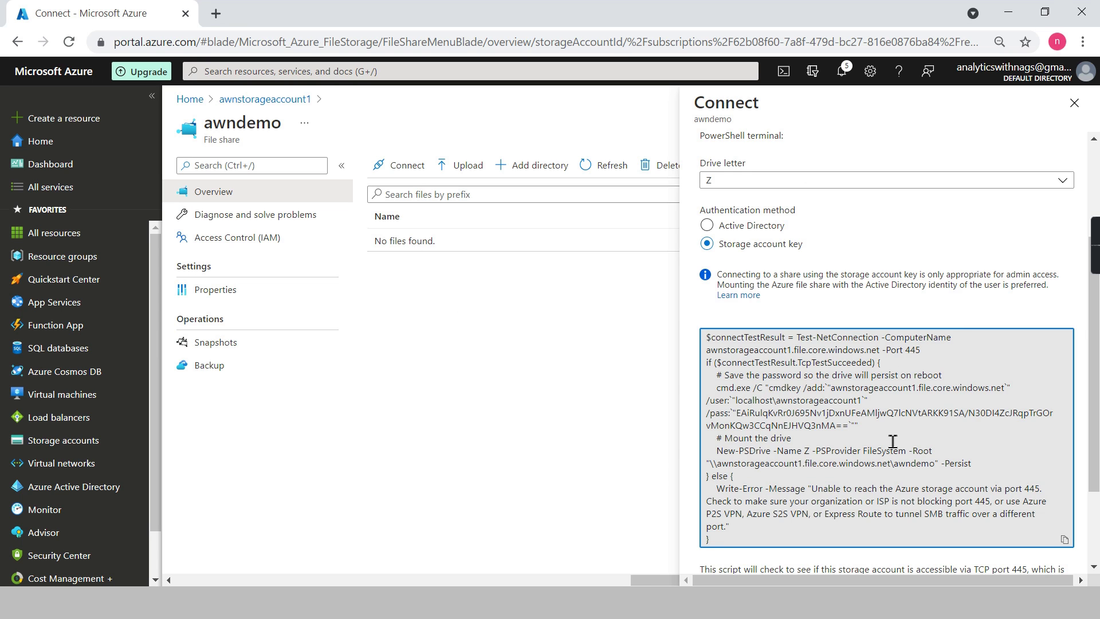
key("ctrl+a")
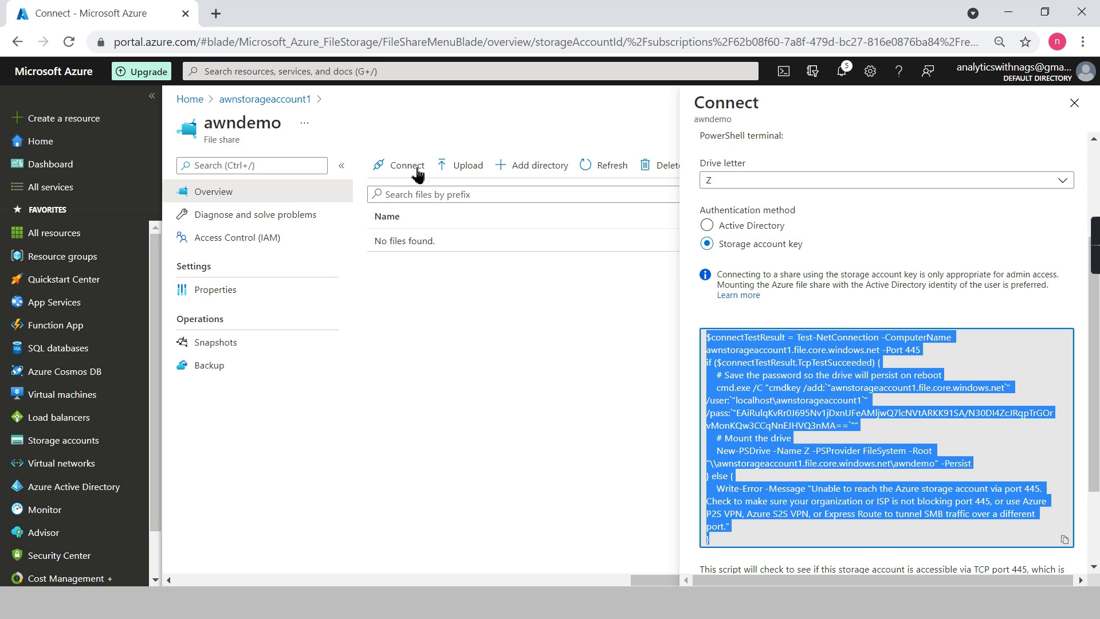
scroll(764, 201, "up", 3)
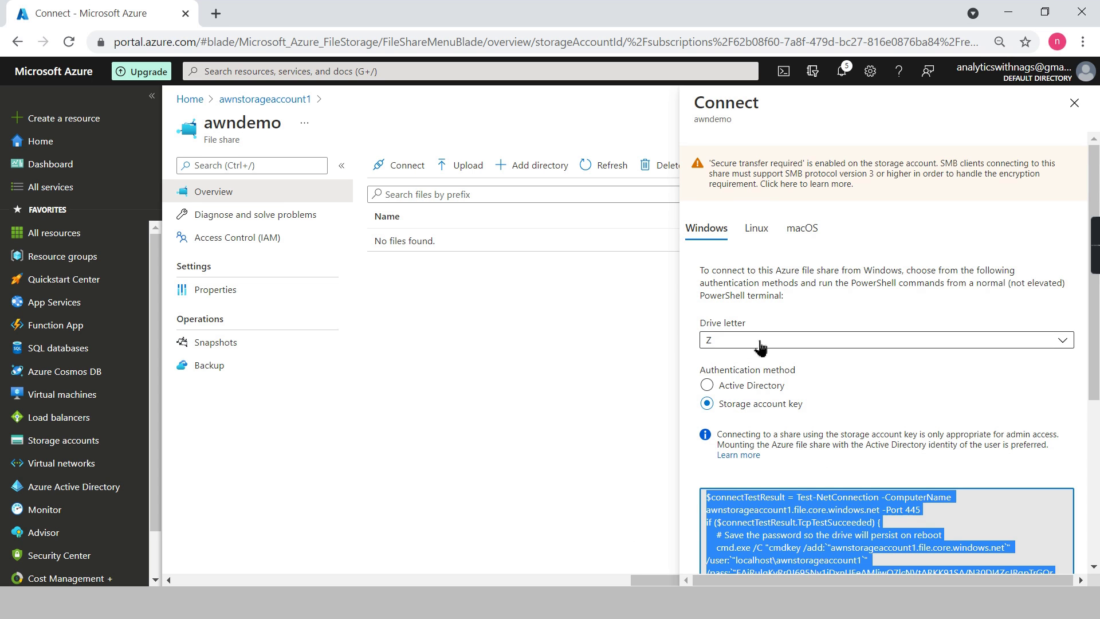
scroll(808, 426, "down", 4)
left_click(782, 416)
key("ctrl+a")
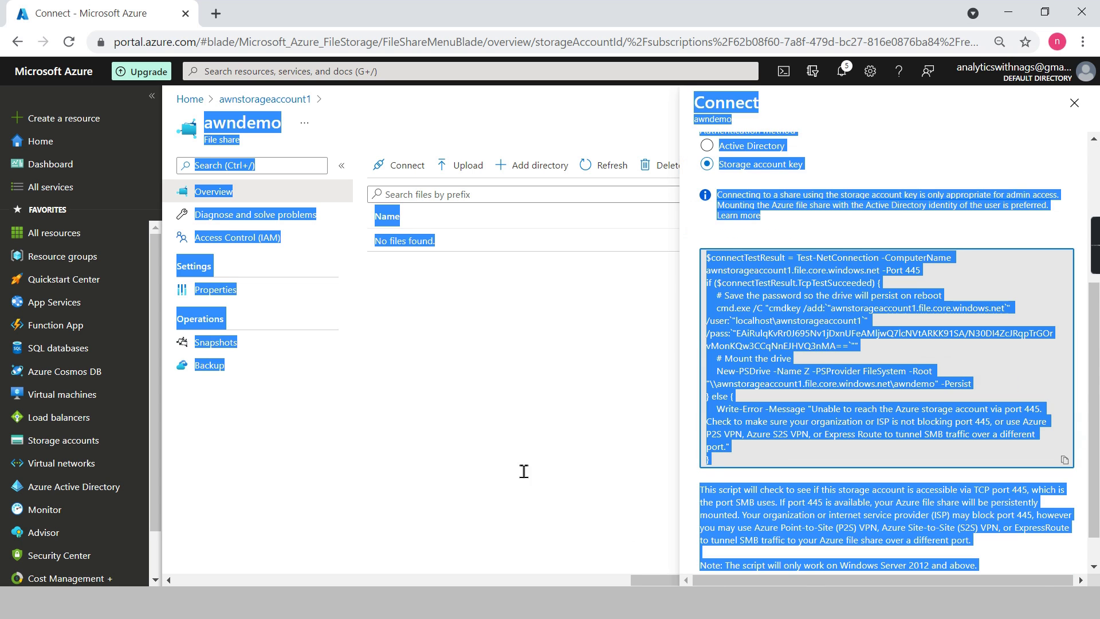
Step: Copy the complete PowerShell connection script of the awndemo share, without the rest of the page
left_click(908, 415)
key("ctrl+a")
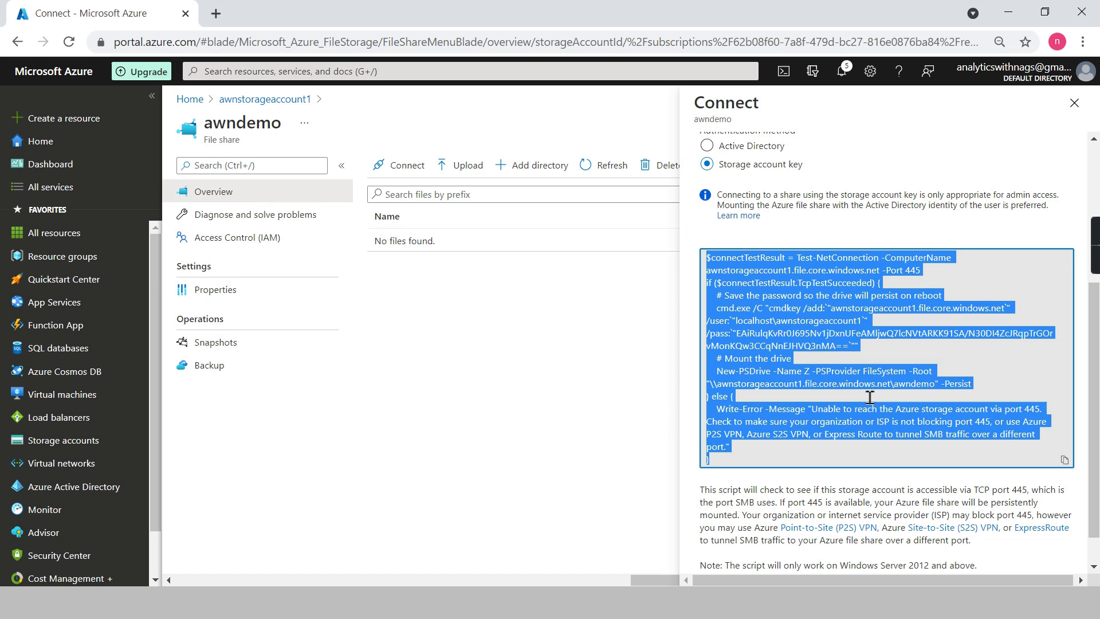
left_click(409, 424)
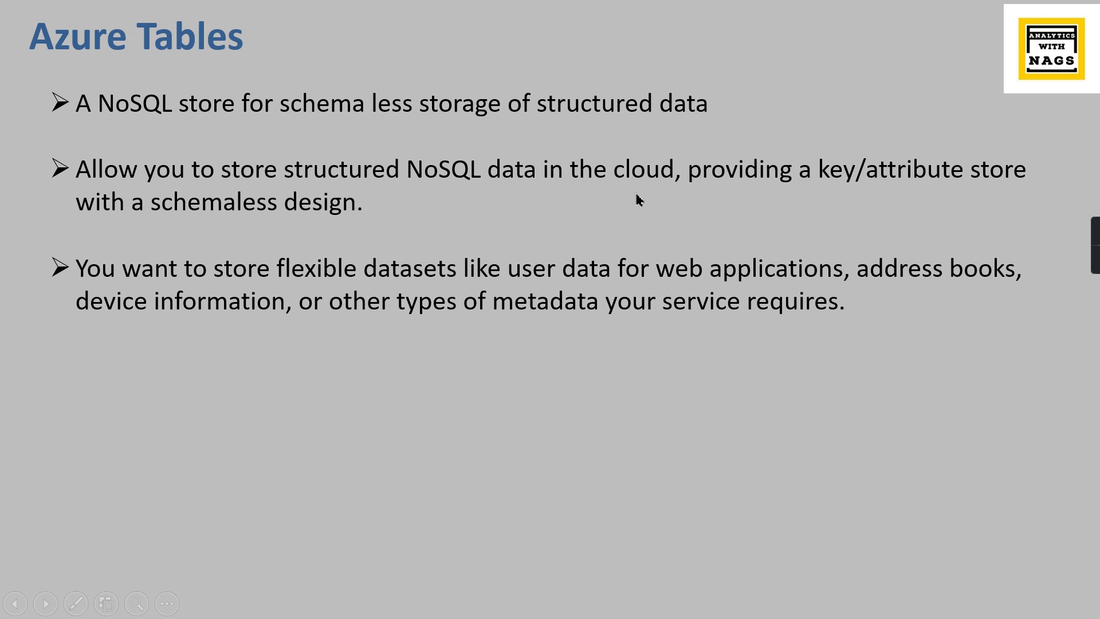
Step: Open Windows PowerShell and run the copied connection script, including its storage account key, to mount the awndemo share as drive Z
key("super+d")
left_click(25, 605)
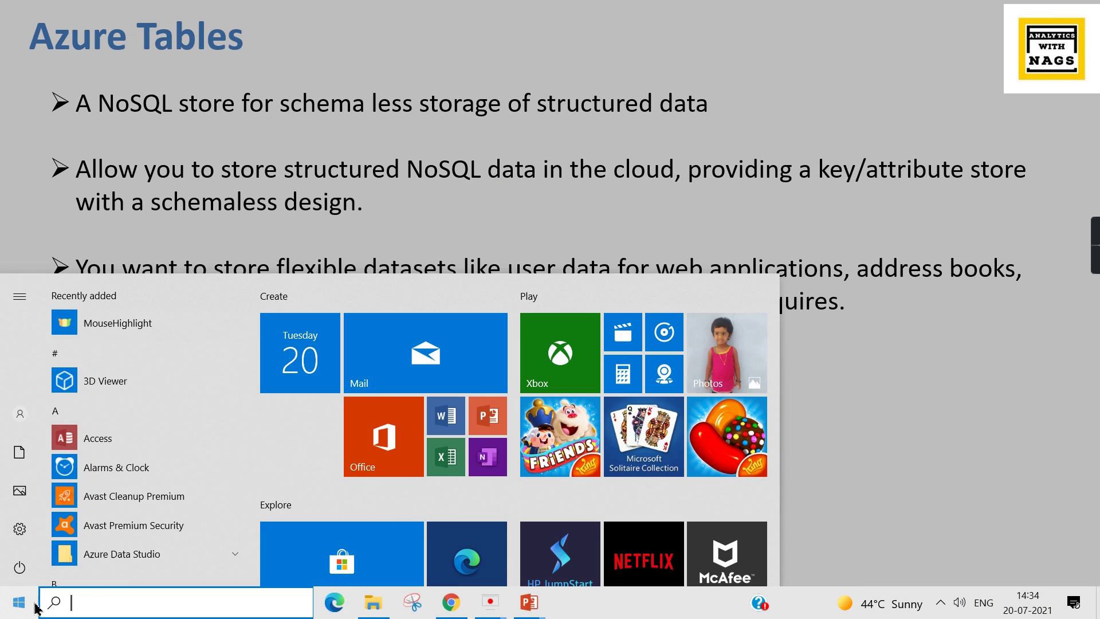
type("power")
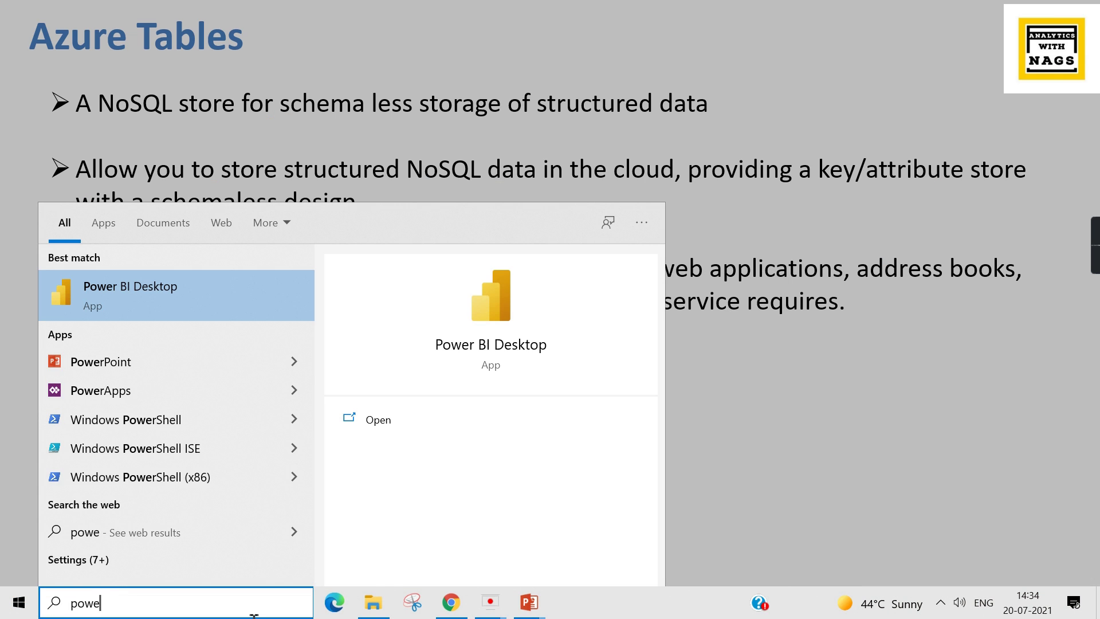
left_click(115, 361)
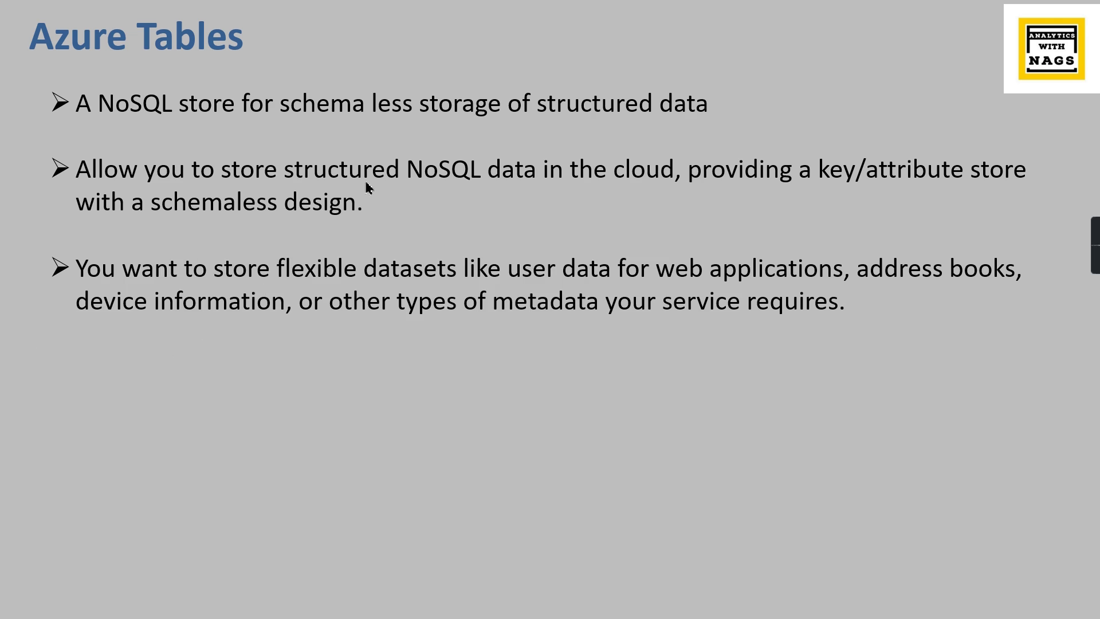
right_click(365, 216)
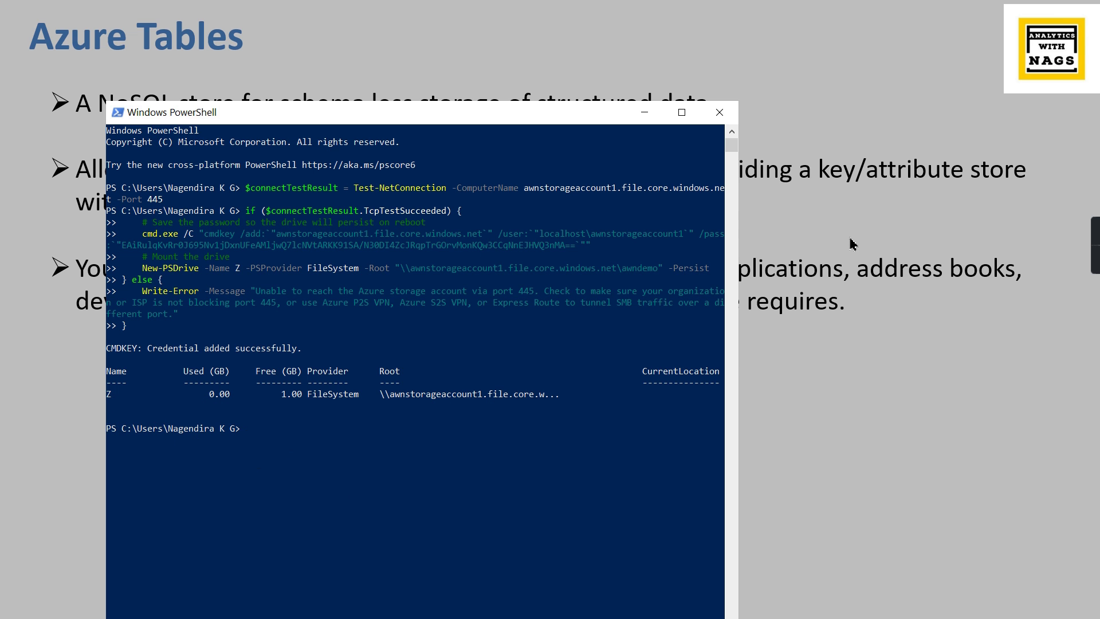
Step: Switch to File Explorer and open the mounted awndemo (Z:) network drive
key("super+d")
left_click(373, 602)
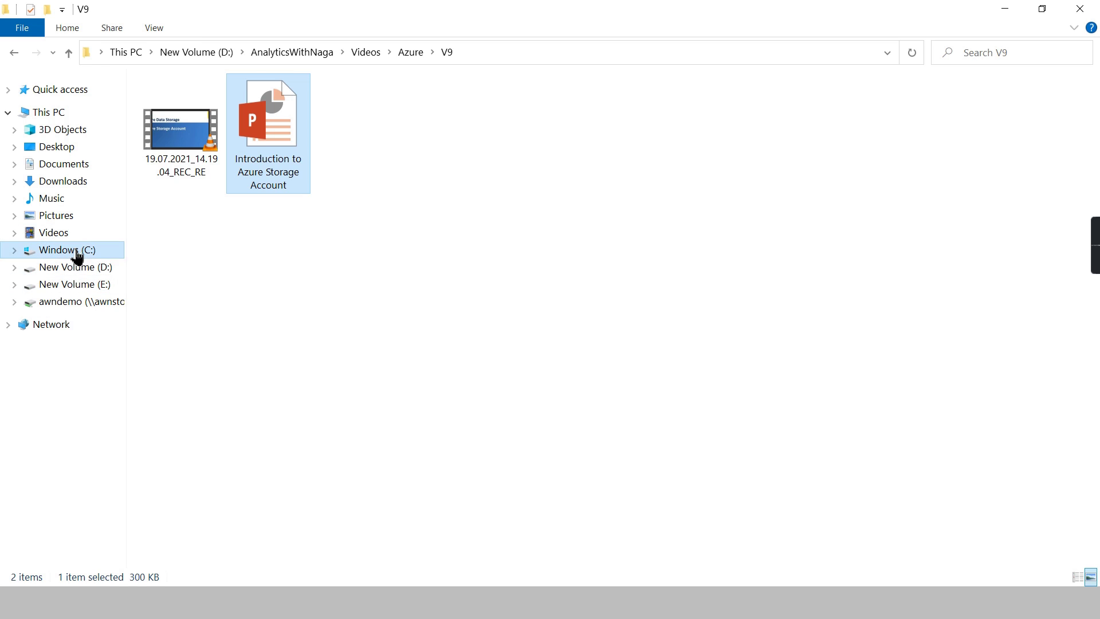
left_click(74, 249)
left_click(95, 302)
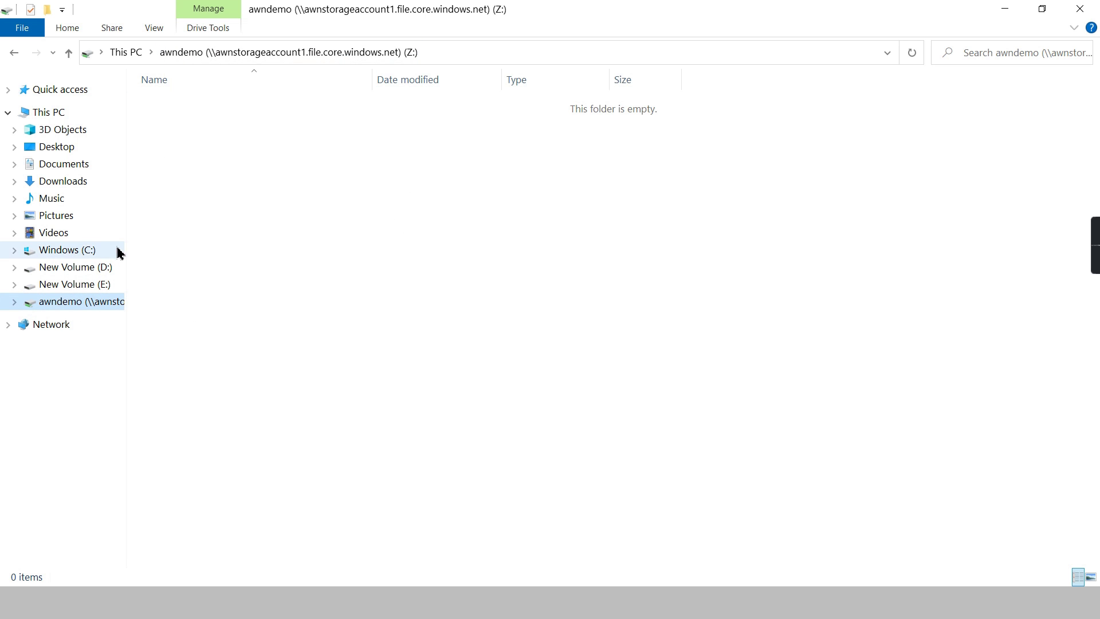
Step: Browse New Volume (D:) for a sample file and paste the SuggestedList text document into the awndemo (Z:) drive
left_click(93, 269)
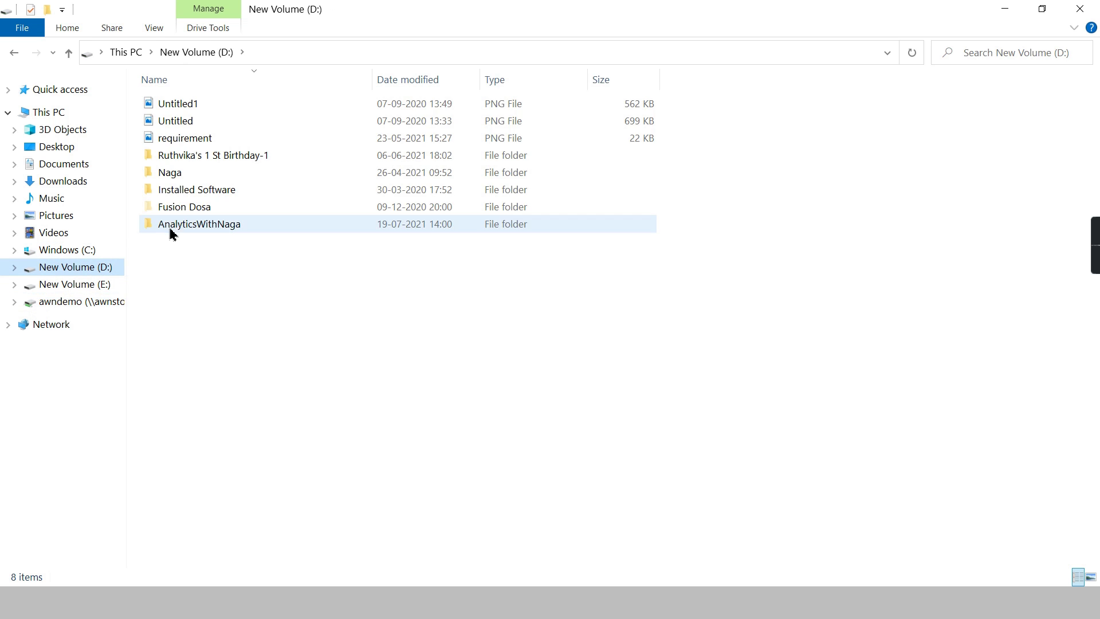
key("alt+Left")
key("ctrl+v")
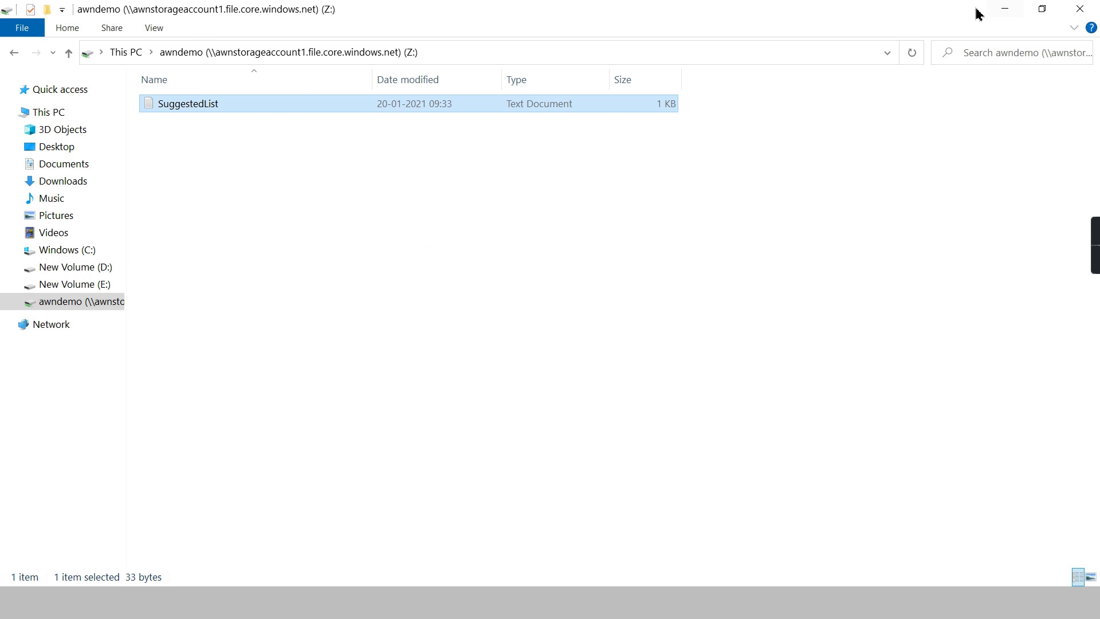
Step: Copy the httpsctxapps.kockw.comCitrixKOCXAXDWeb text file from the desktop into the awndemo (Z:) drive
left_click(1005, 9)
key("super+d")
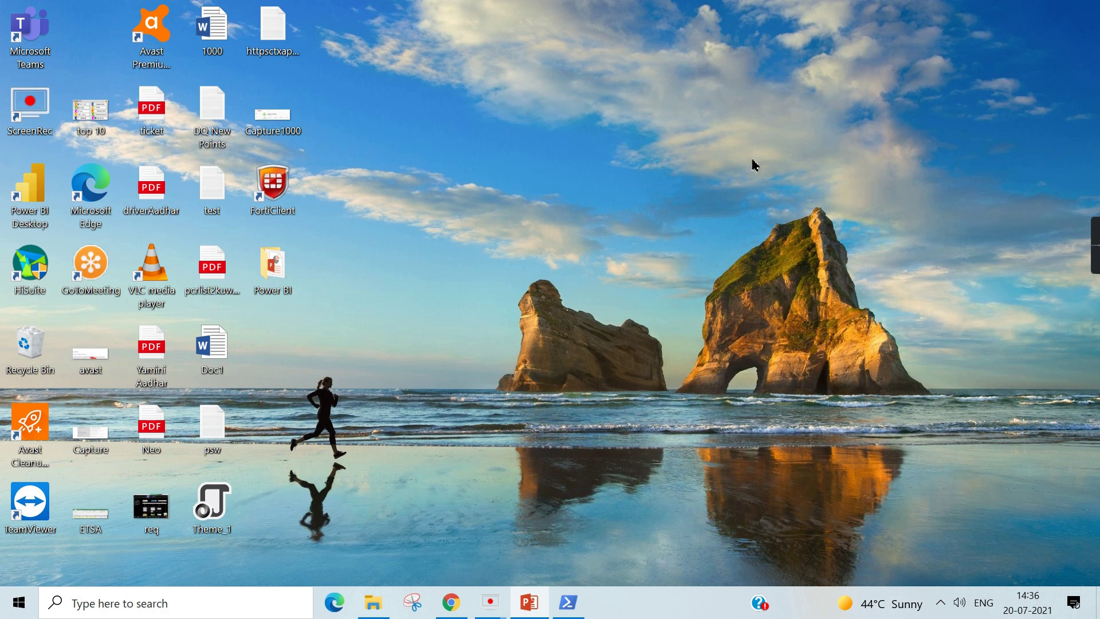
left_click(213, 427)
left_click(255, 428)
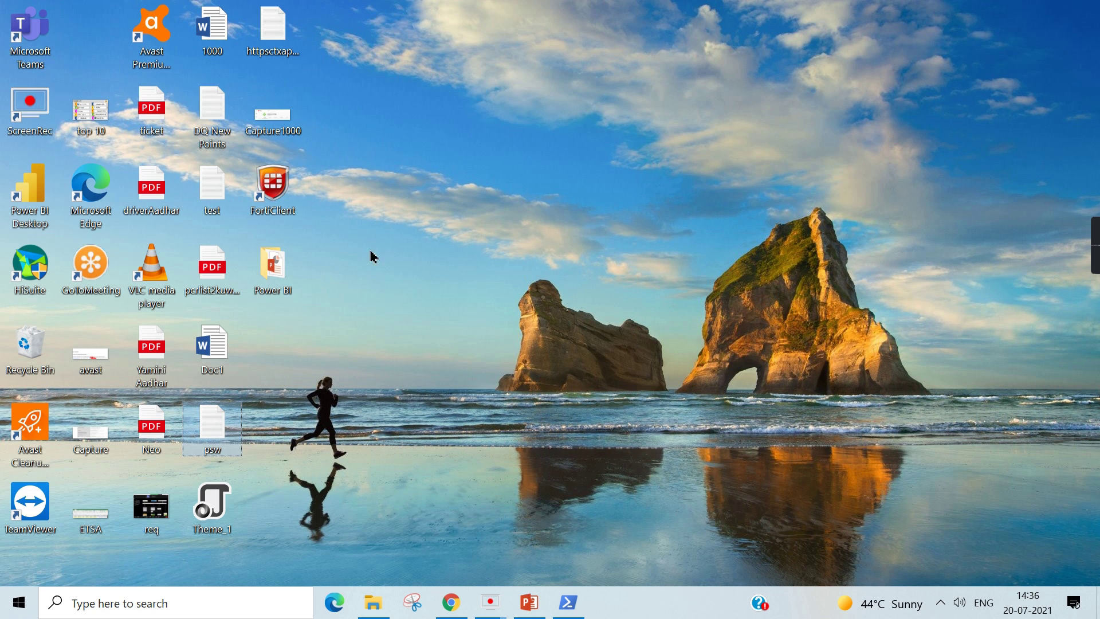
left_click(285, 55)
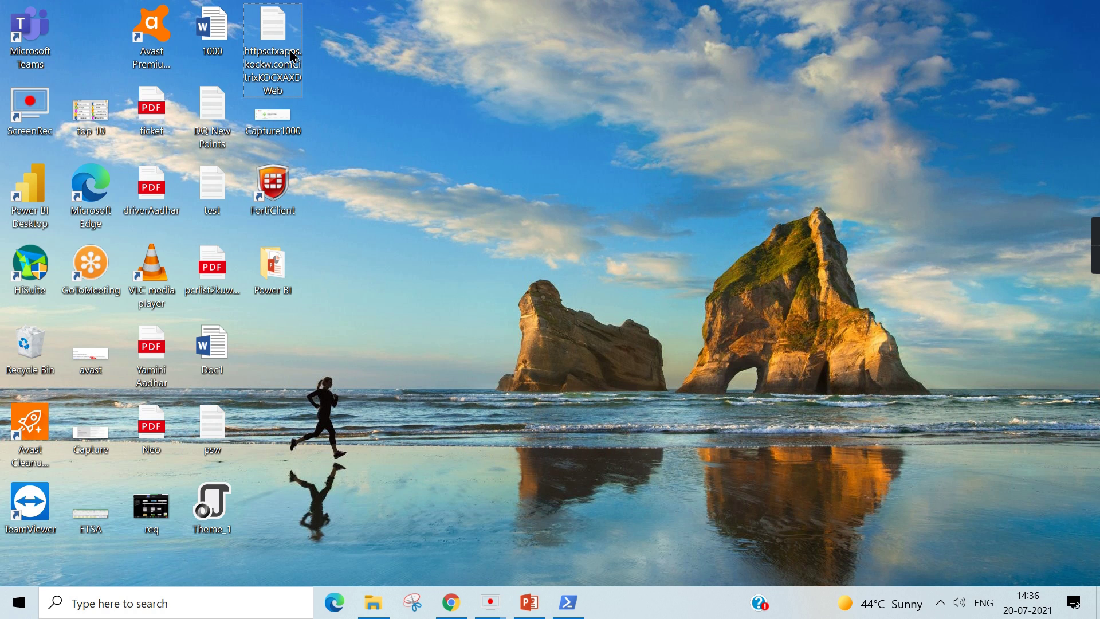
left_click_drag(278, 58, 452, 283)
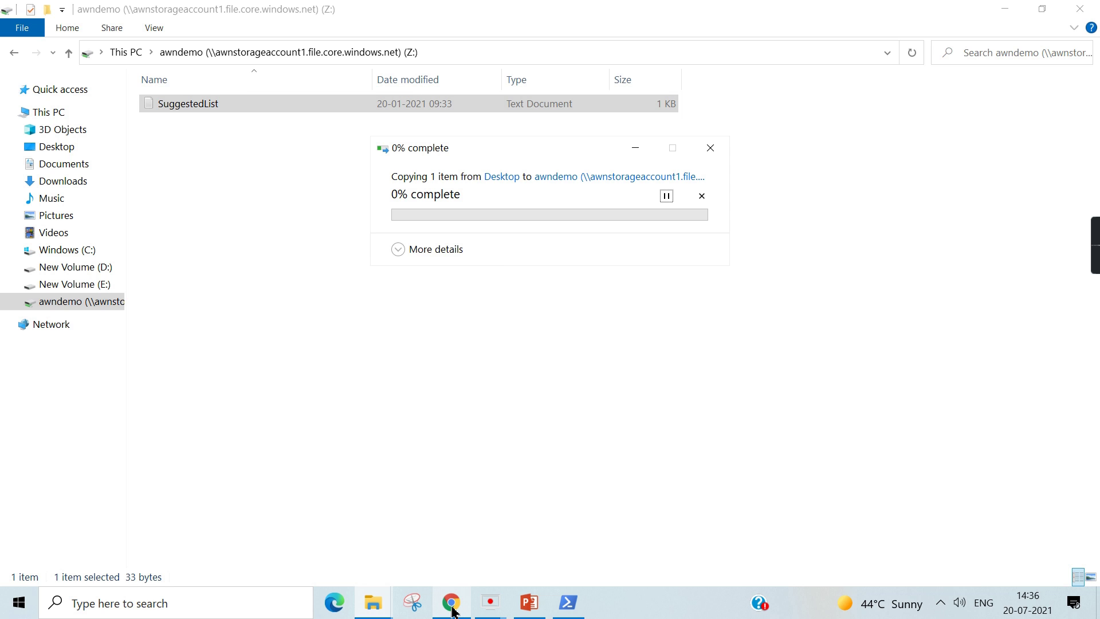
Step: Switch back to the Azure portal in Chrome, close the connection instructions and refresh the awndemo file list to check the copied files
mouse_move(452, 612)
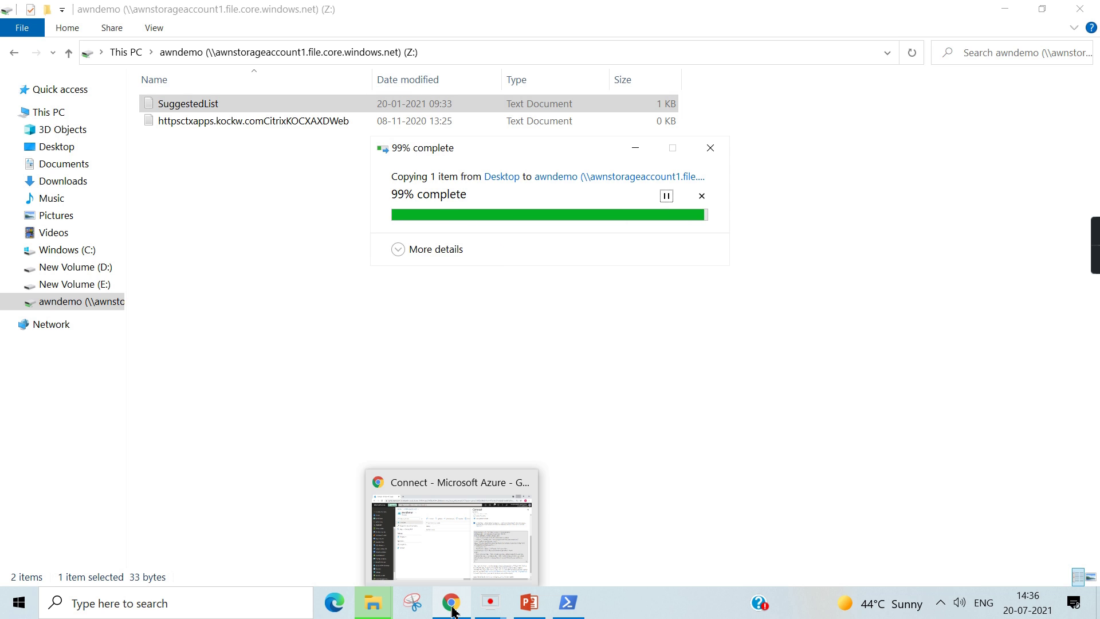
left_click(452, 607)
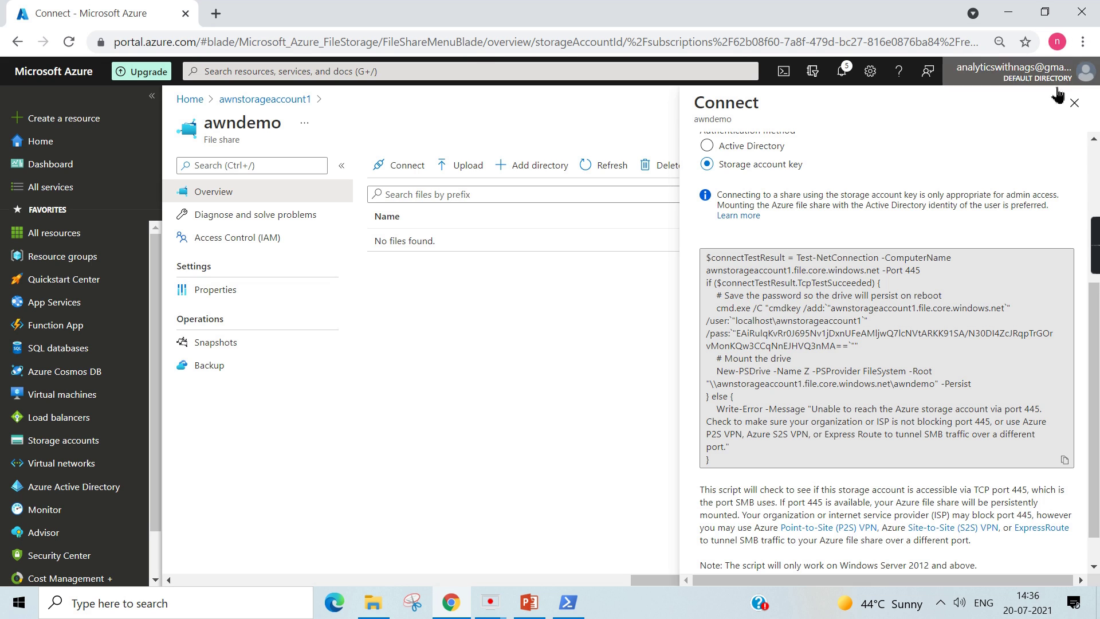
left_click(1074, 102)
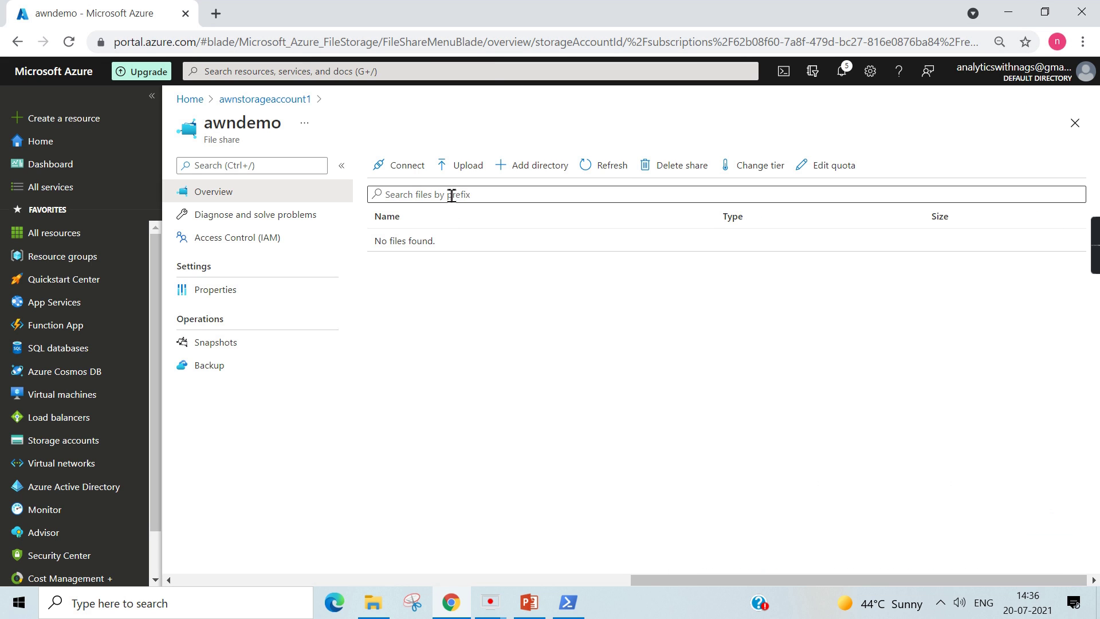
left_click(626, 167)
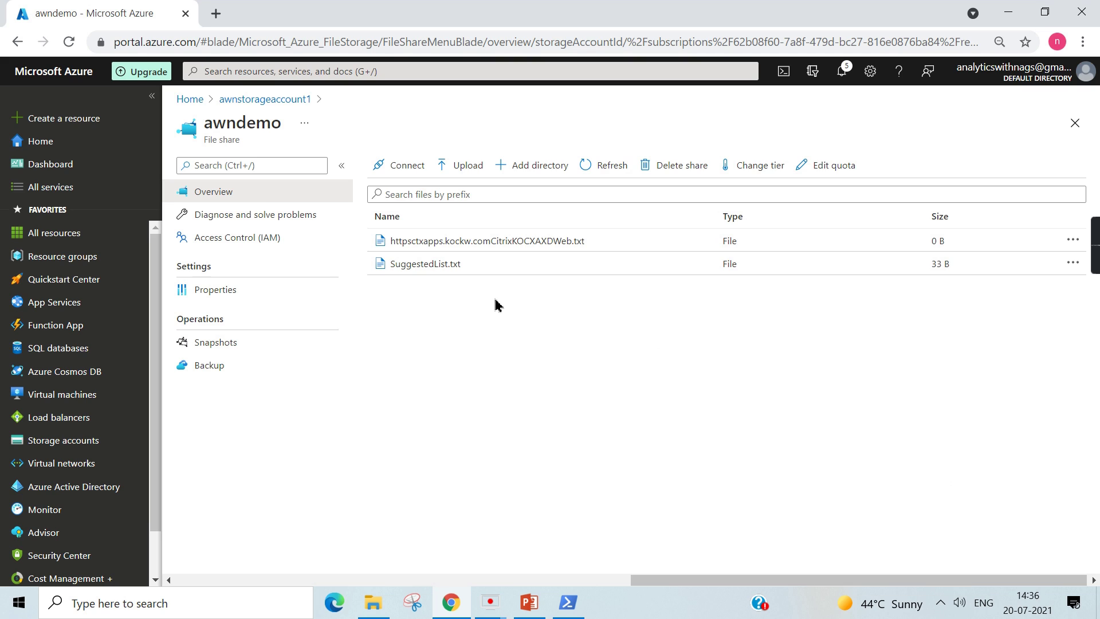